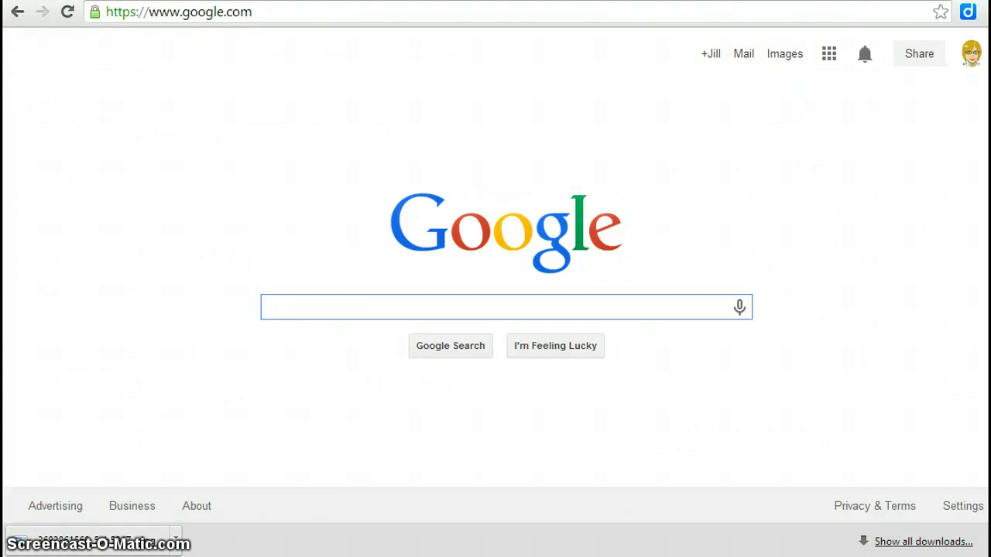
# Search Google for 'creative commons search tool'.
pyautogui.write('creativ')
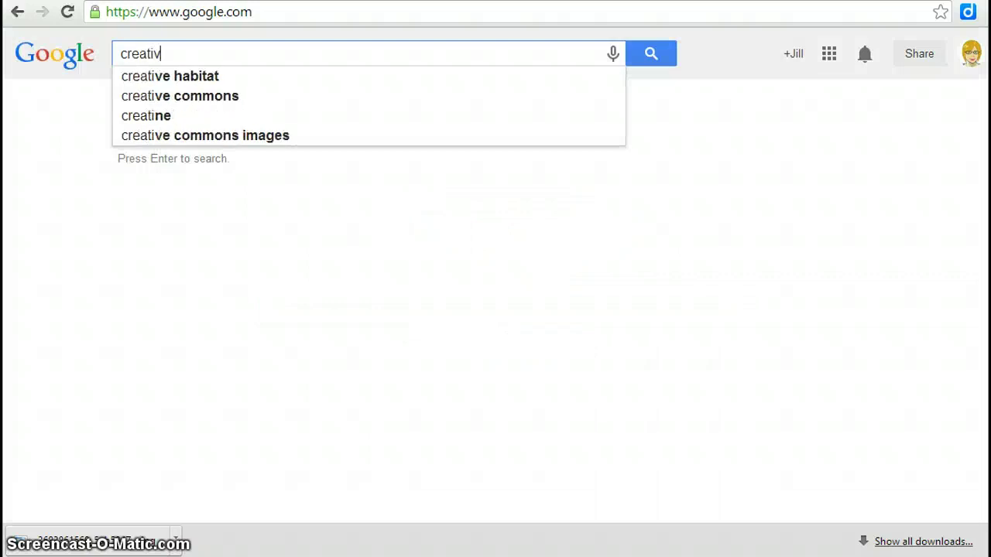
pyautogui.write('e commons ')
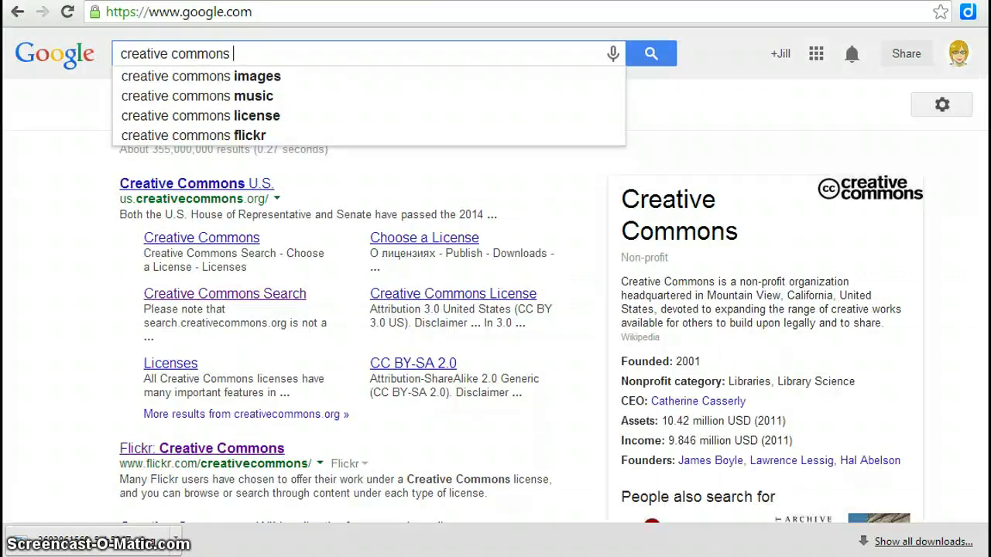
pyautogui.write('search too')
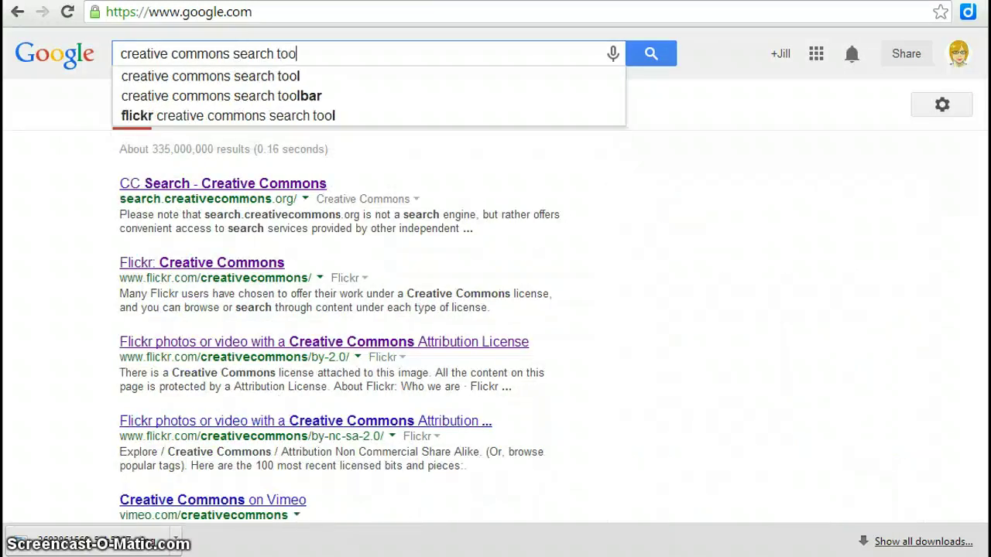
pyautogui.write('l')
pyautogui.press('Return')
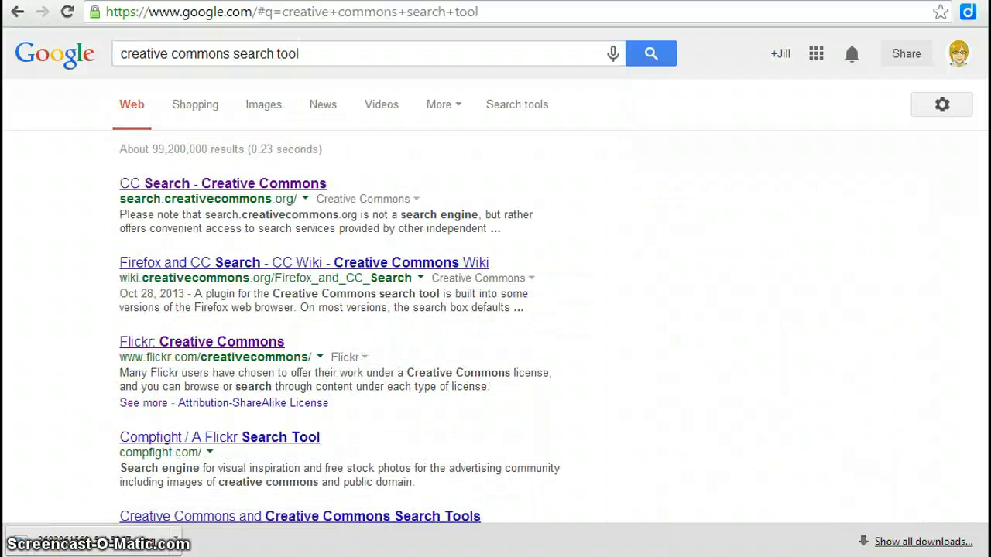
# Open the CC Search page from the search results.
pyautogui.click(188, 183)
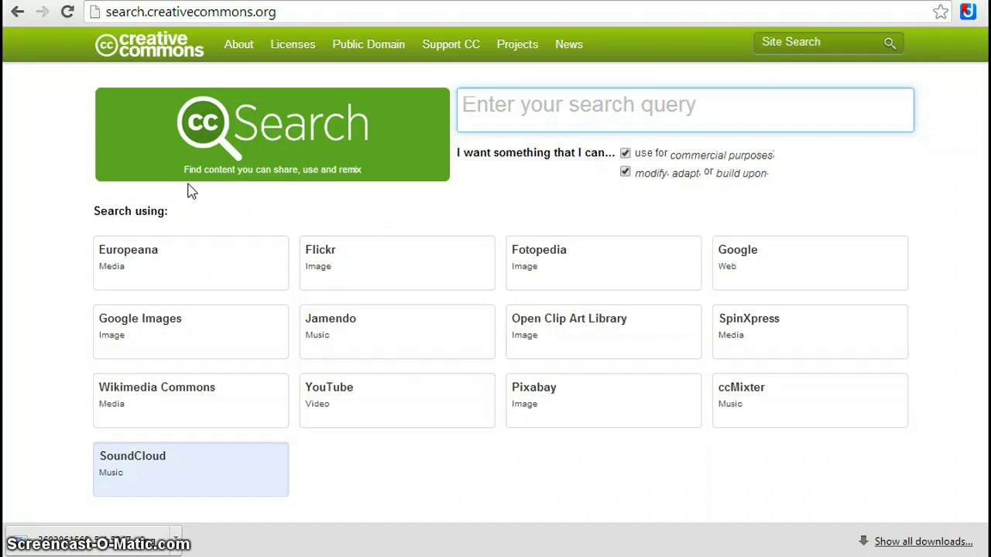
pyautogui.click(204, 248)
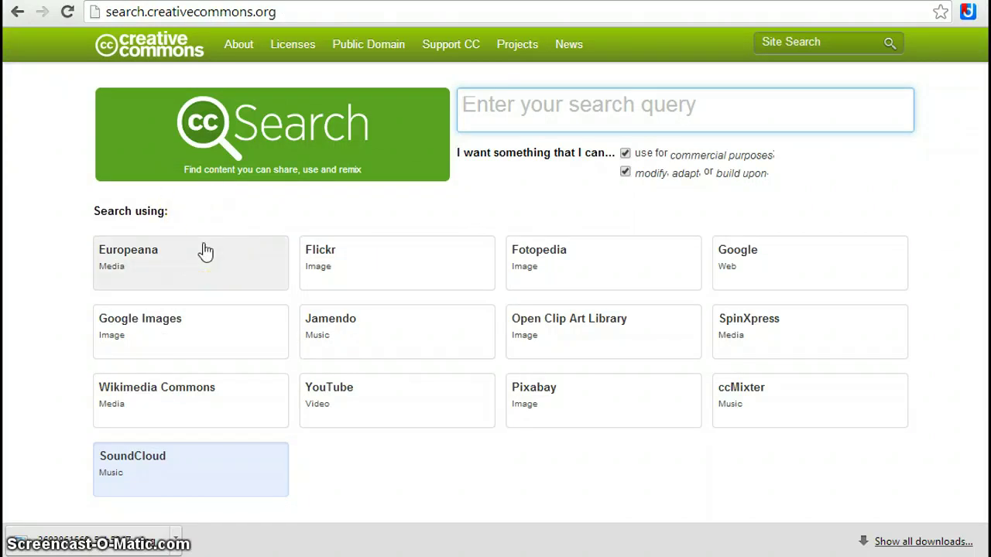
pyautogui.click(200, 340)
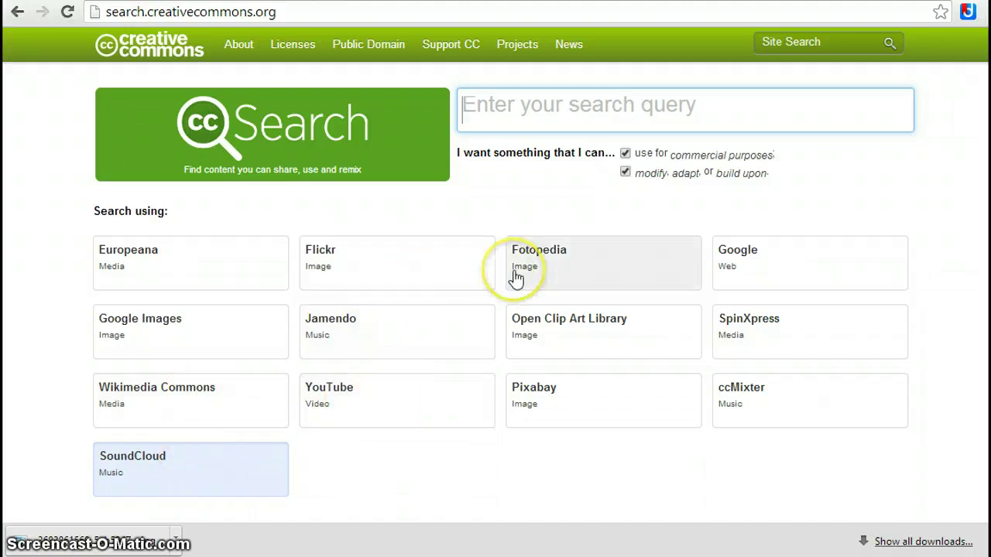
# Choose Flickr as the source and turn off the commercial-use filter, keeping modify/adapt on.
pyautogui.click(389, 279)
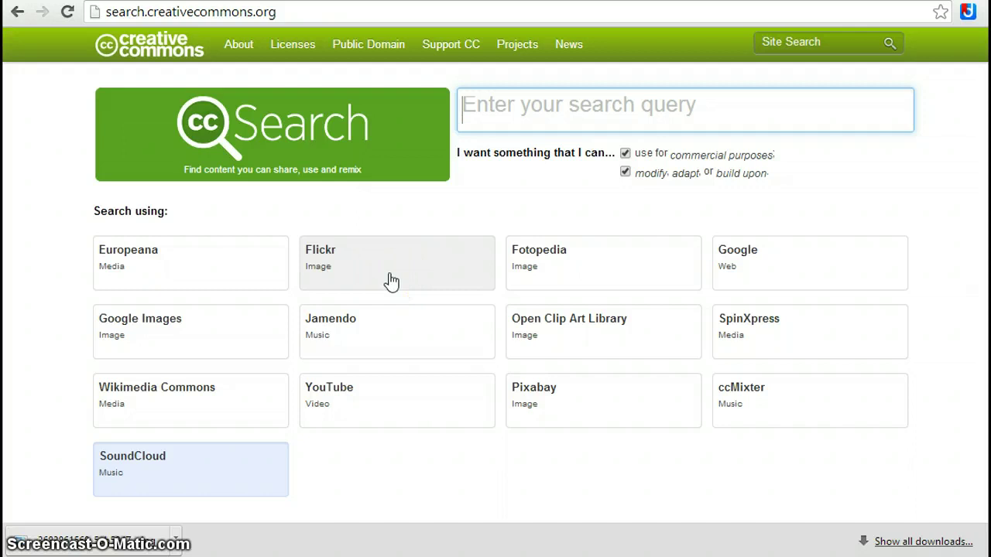
pyautogui.click(390, 279)
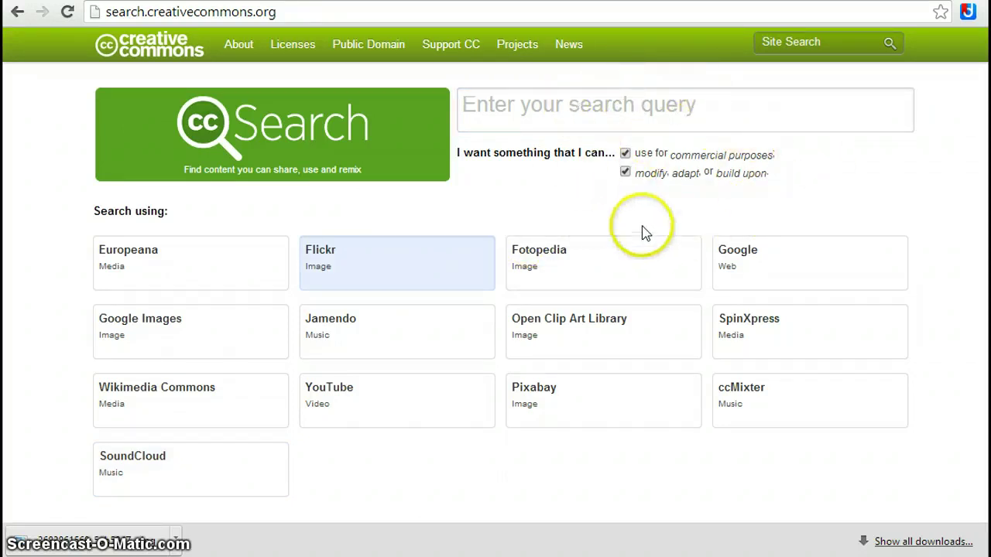
pyautogui.click(626, 155)
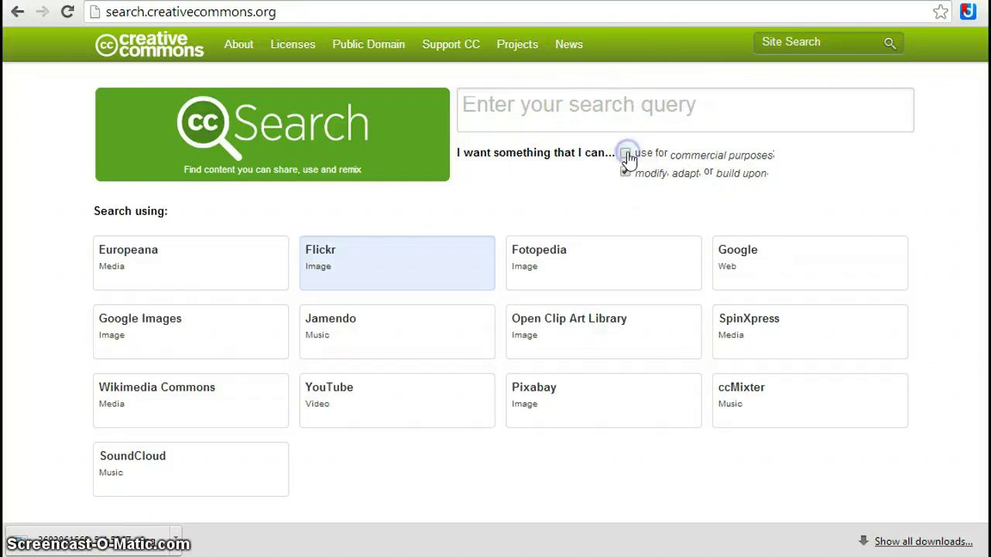
pyautogui.click(534, 107)
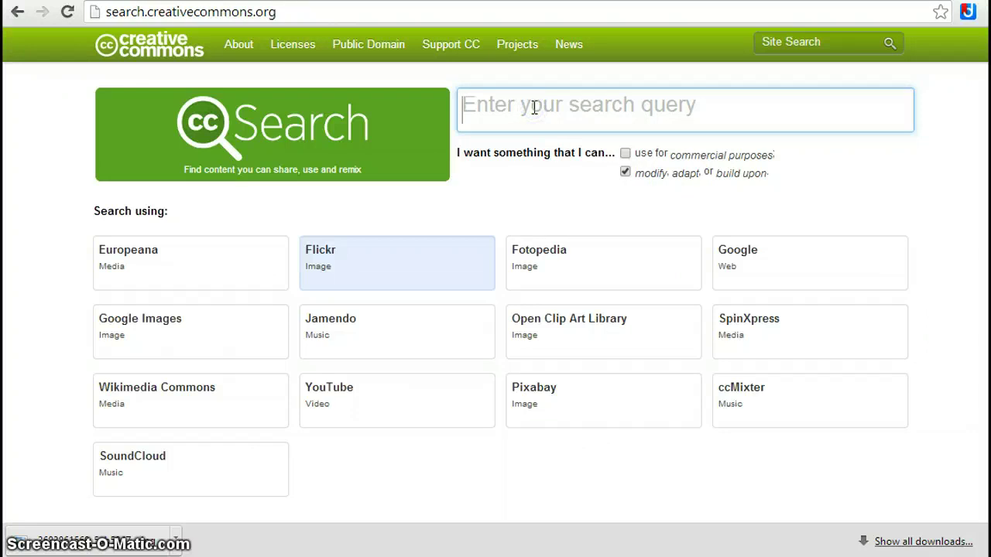
# Search Flickr through CC Search for 'hamsters' and browse the thumbnails.
pyautogui.write('hamster')
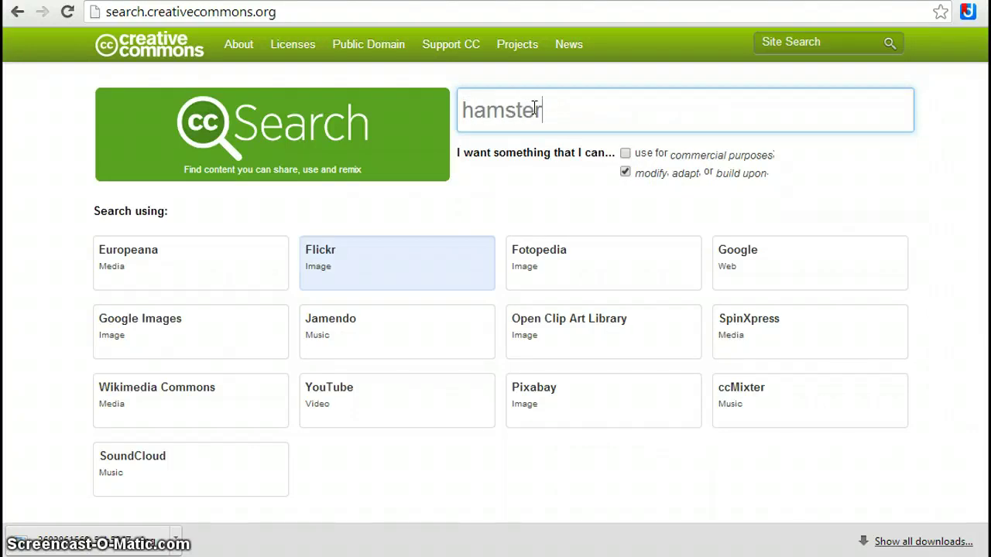
pyautogui.write('s')
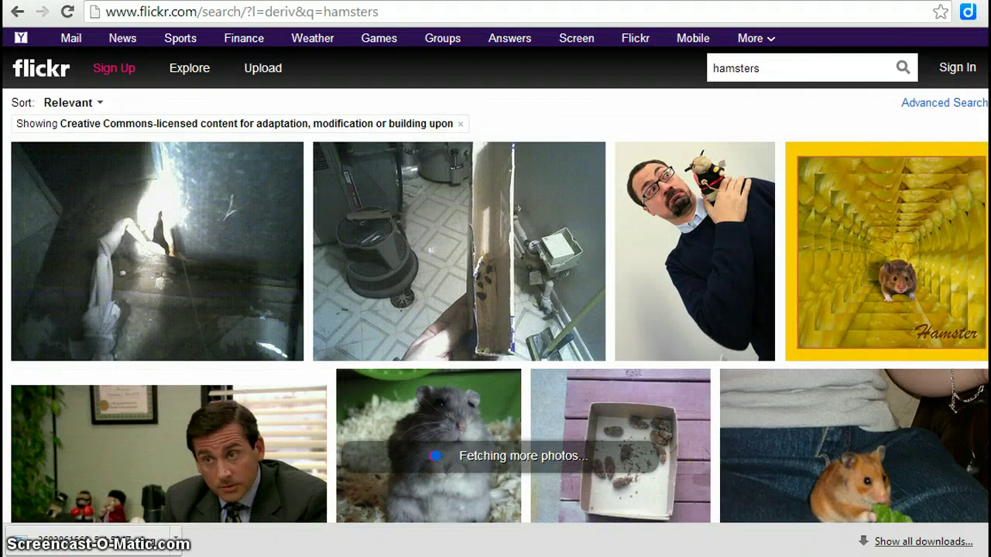
pyautogui.scroll(-12, 495, 309)
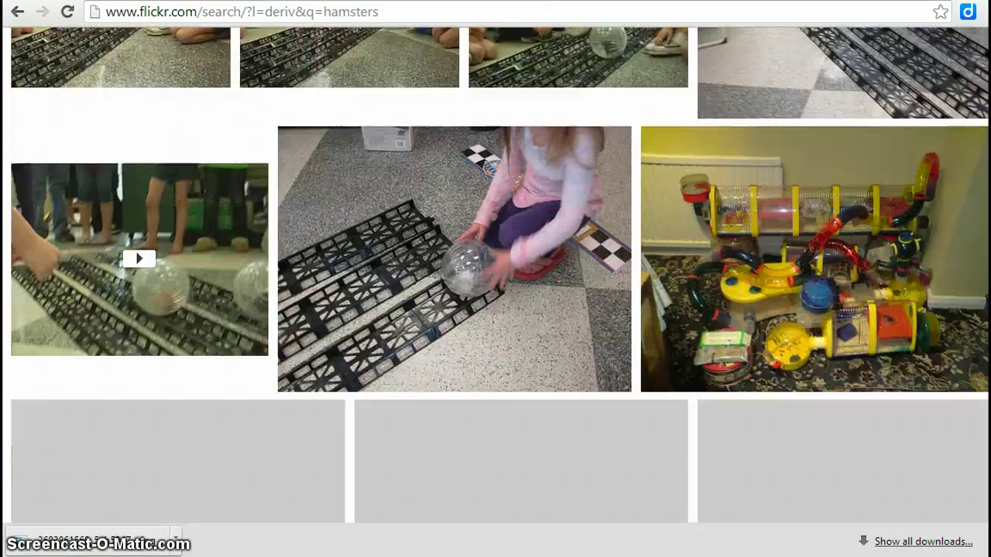
pyautogui.scroll(5, 496, 310)
pyautogui.scroll(10, 495, 309)
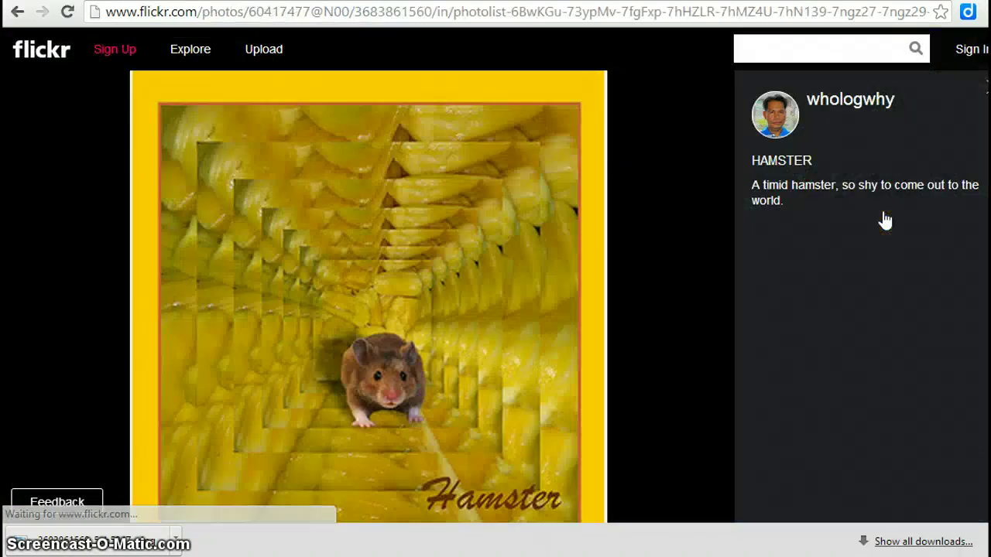
# Open the yellow-tunnel HAMSTER photo page and show its Download / All sizes options menu.
pyautogui.click(963, 183)
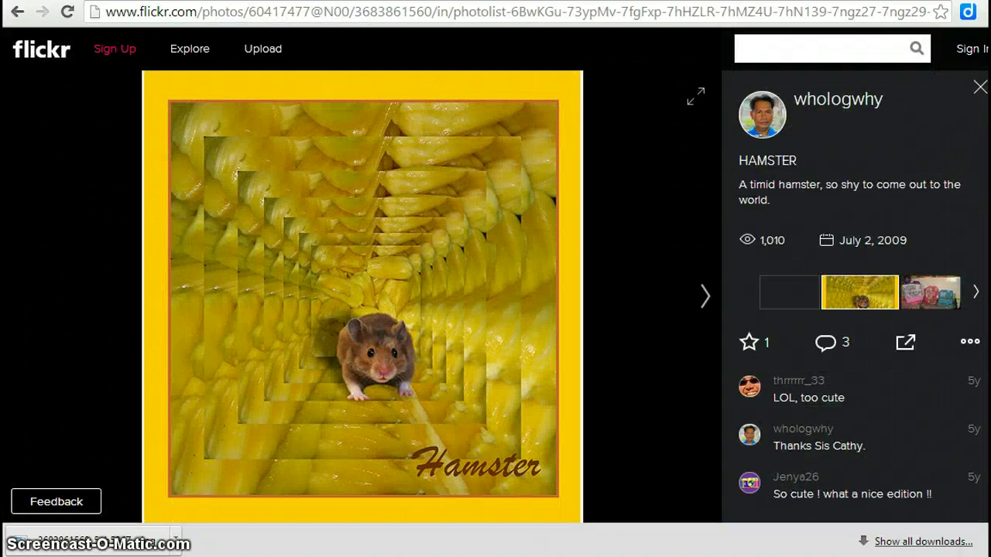
pyautogui.scroll(-4, 859, 294)
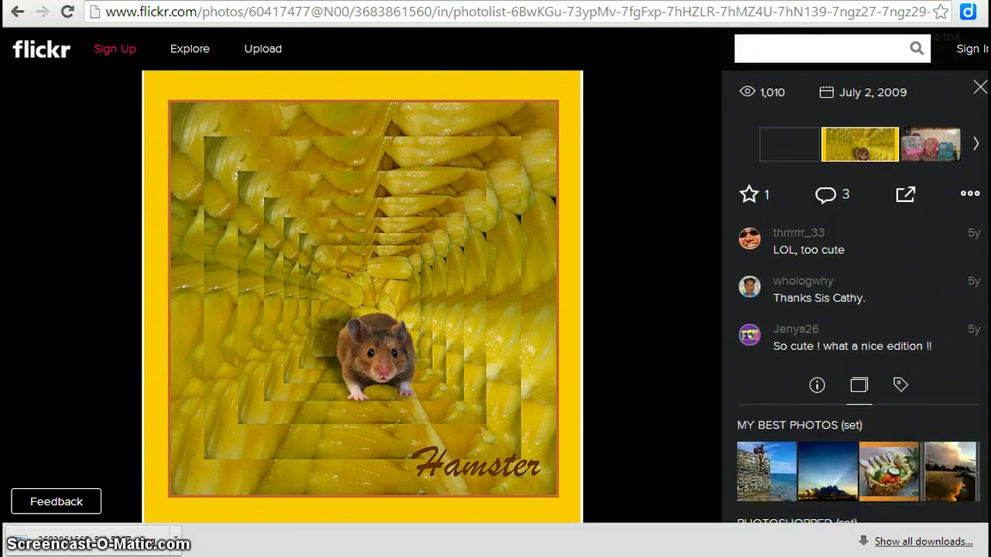
pyautogui.scroll(-3, 986, 198)
pyautogui.scroll(5, 986, 198)
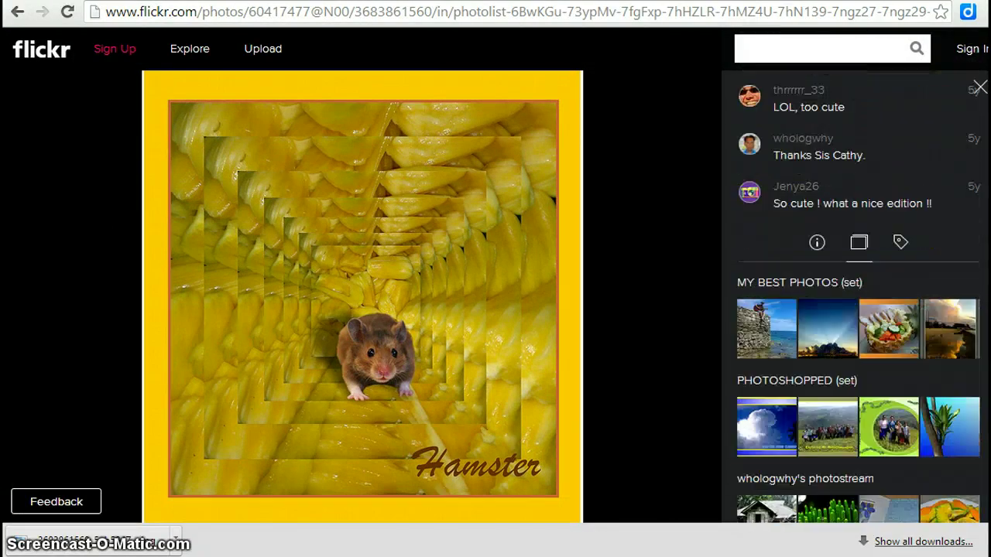
pyautogui.scroll(1, 983, 194)
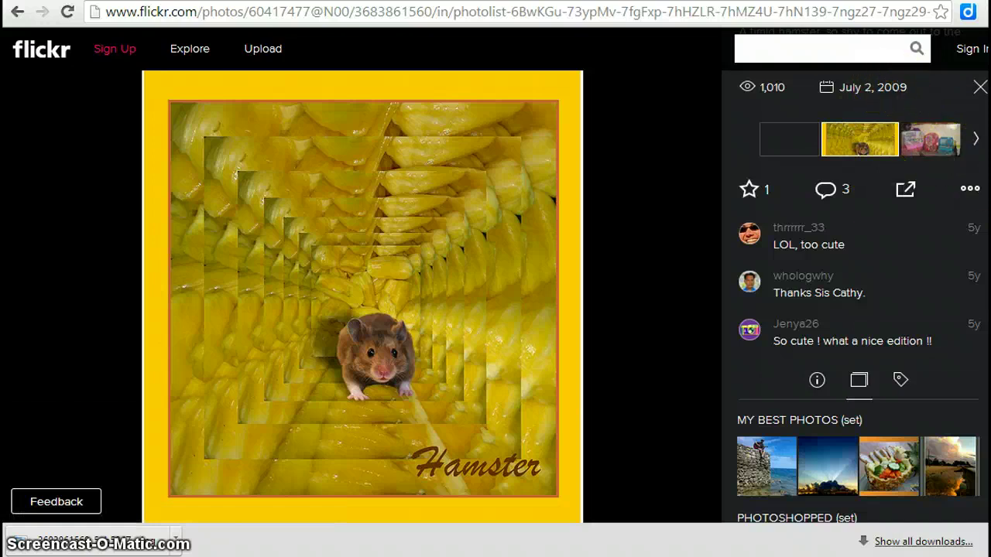
pyautogui.scroll(3, 855, 310)
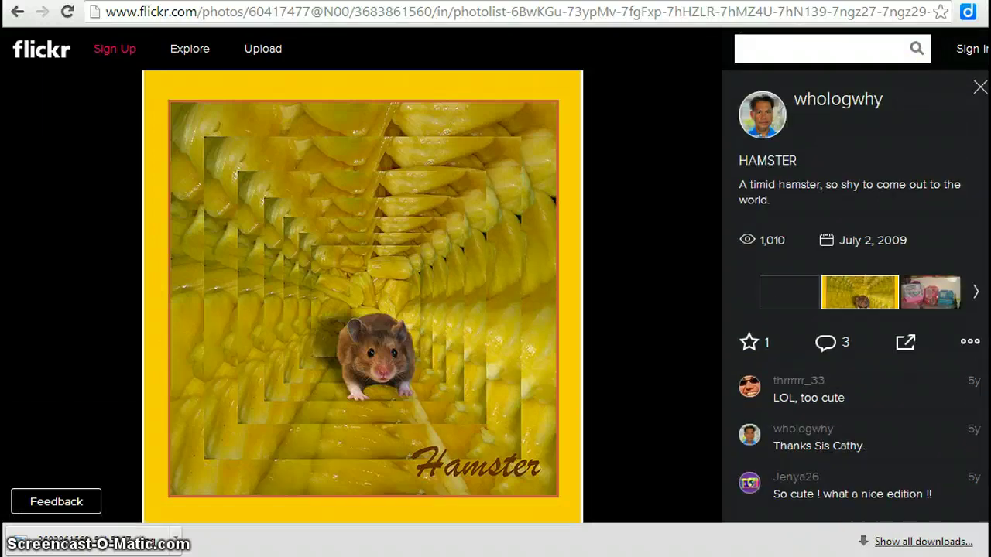
pyautogui.click(969, 344)
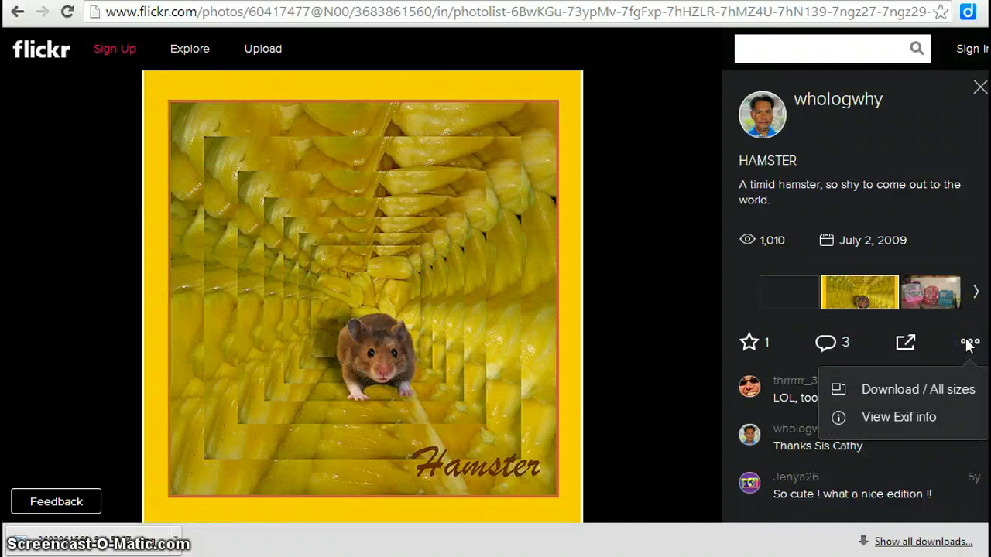
# On the All sizes page, highlight the 'Some rights reserved' notice revealing the Attribution License.
pyautogui.click(893, 392)
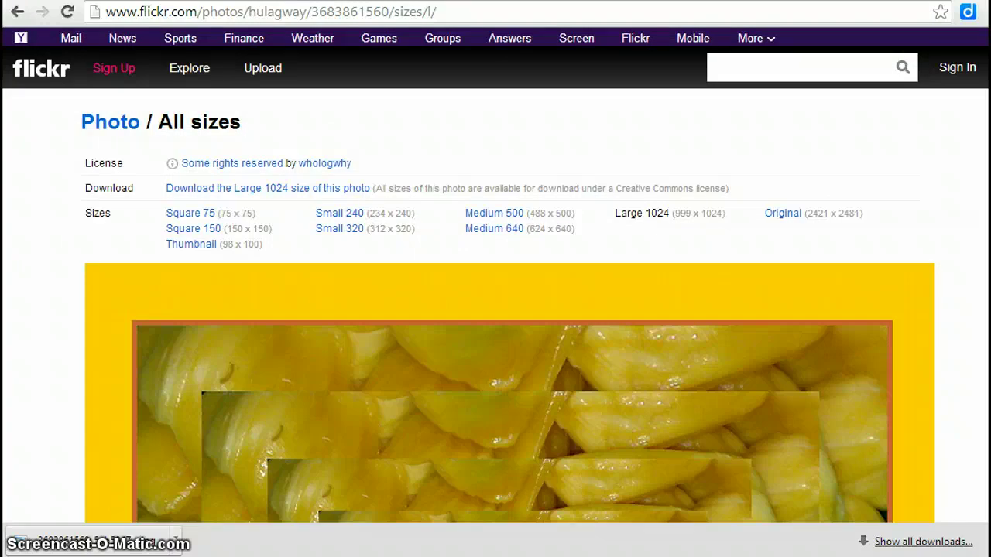
pyautogui.scroll(-6, 495, 310)
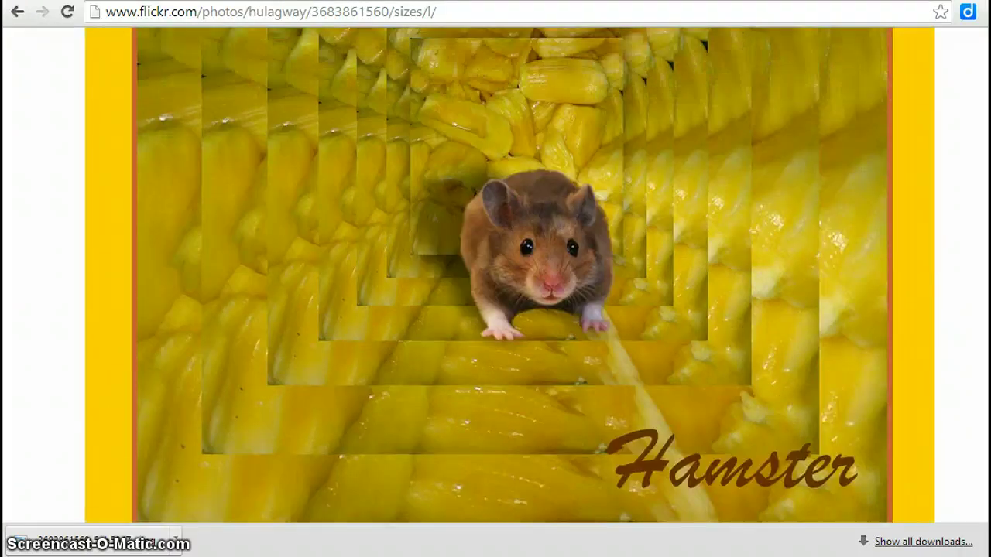
pyautogui.moveTo(983, 255); pyautogui.dragTo(977, 153)
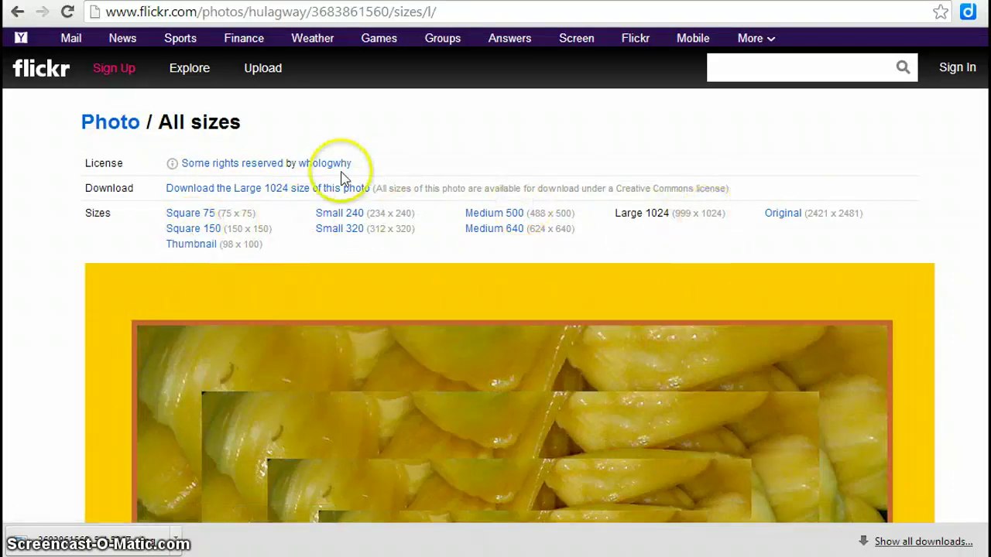
pyautogui.moveTo(287, 163); pyautogui.dragTo(183, 165)
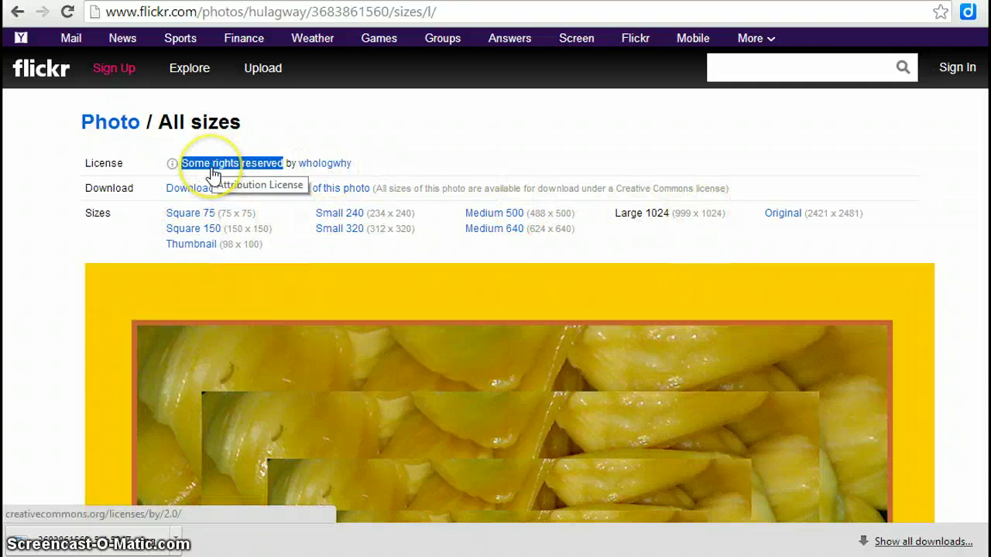
pyautogui.click(171, 171)
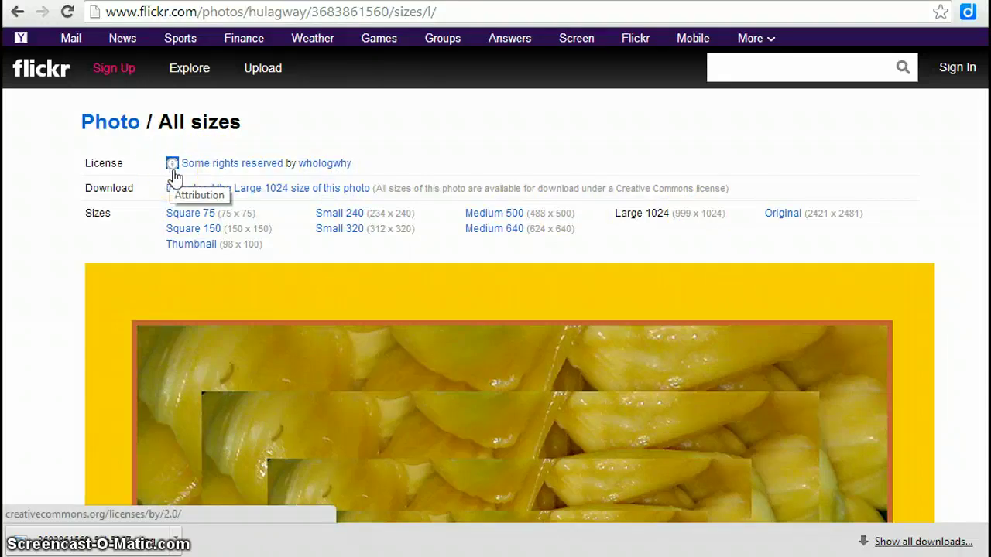
pyautogui.moveTo(181, 163); pyautogui.dragTo(283, 163)
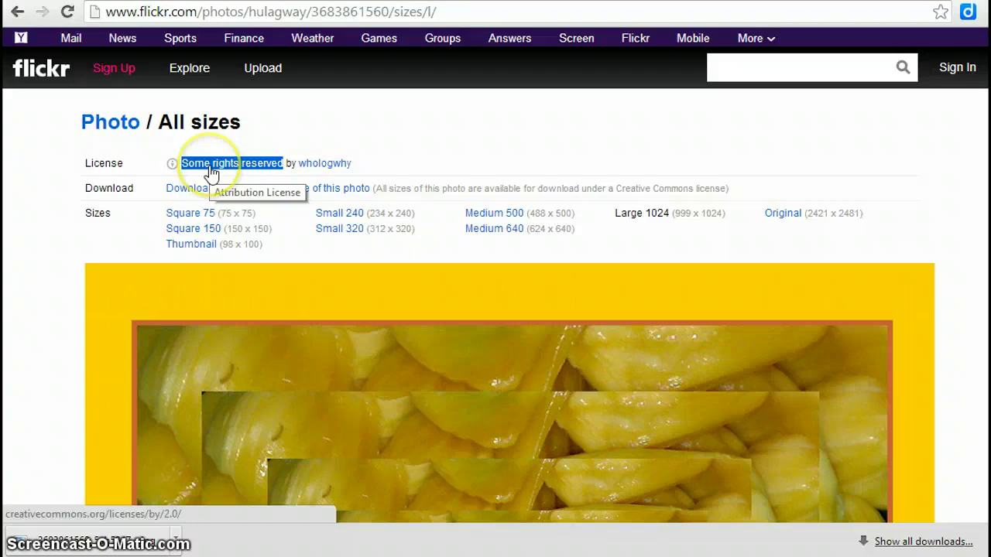
# Read the Attribution 2.0 Generic terms, then return to Flickr's All sizes page.
pyautogui.click(210, 172)
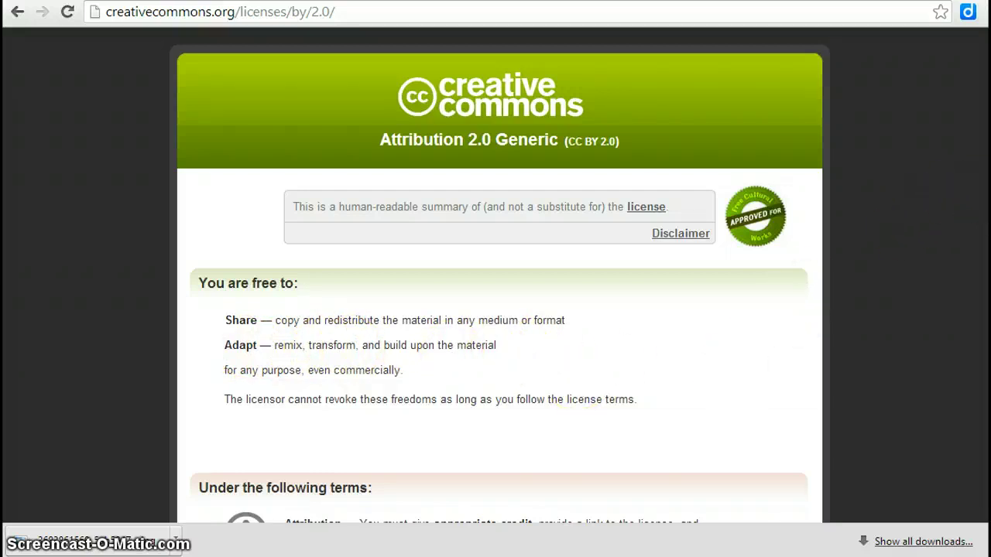
pyautogui.scroll(-2, 495, 310)
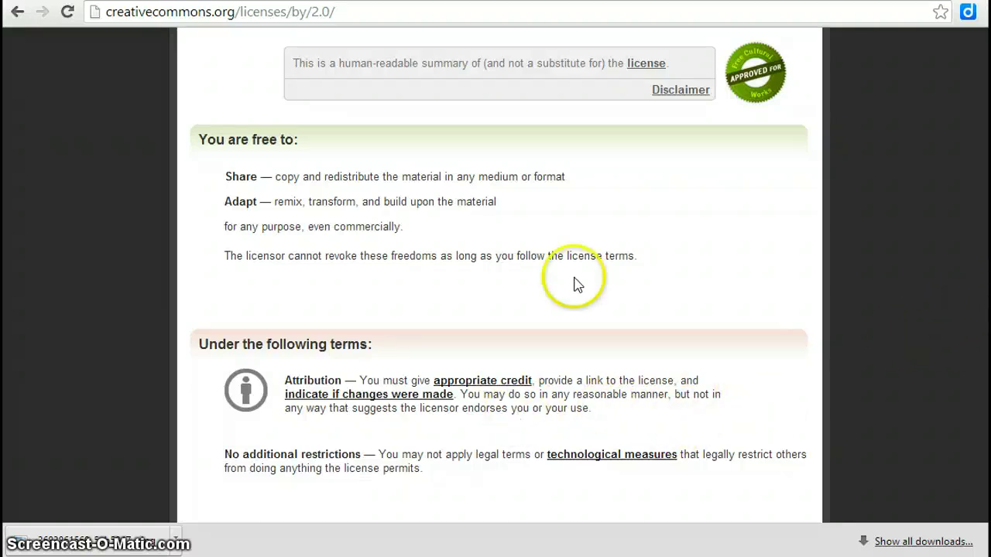
pyautogui.click(17, 11)
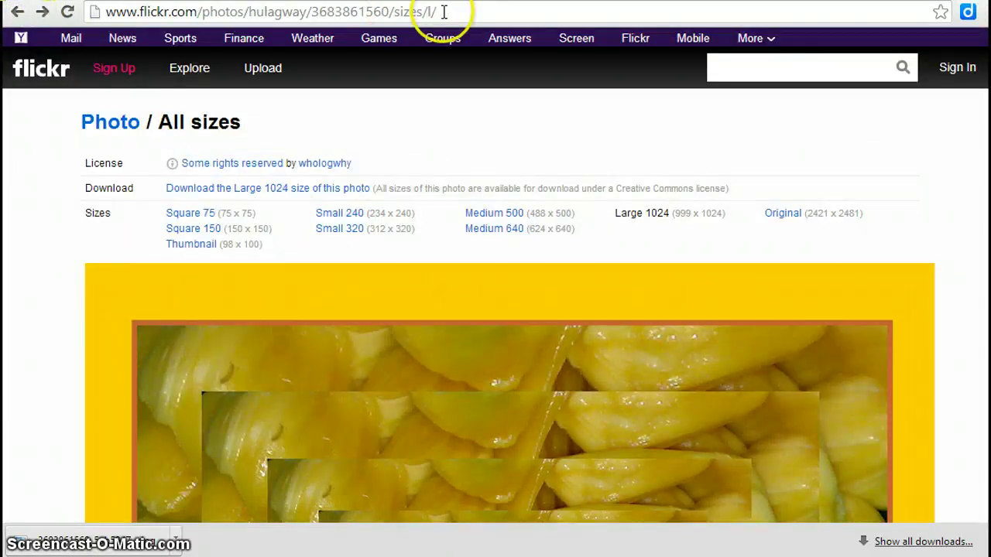
# Select the Flickr page address, then download the Small 320 (312 x 320) JPG.
pyautogui.moveTo(442, 11); pyautogui.dragTo(112, 11)
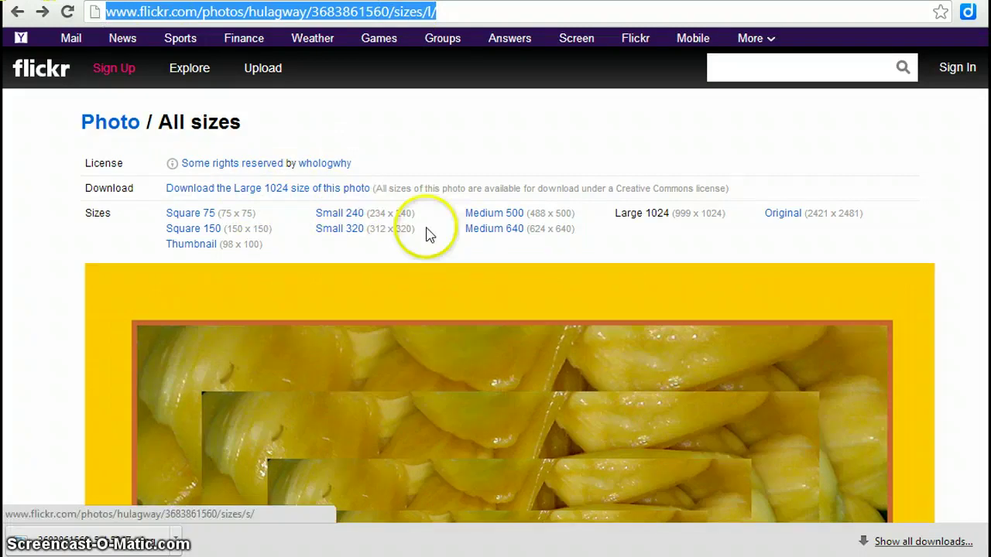
pyautogui.moveTo(316, 229); pyautogui.dragTo(364, 229)
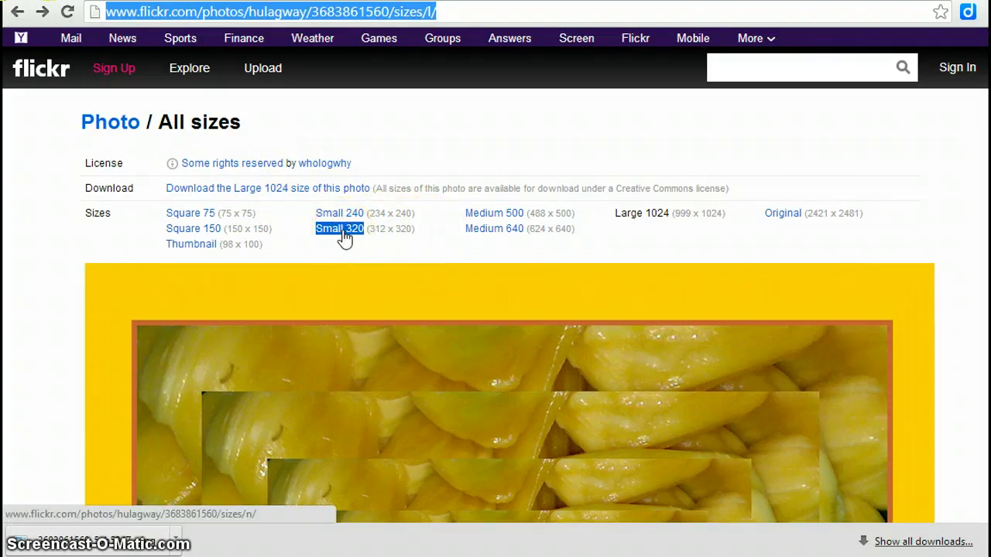
pyautogui.click(342, 231)
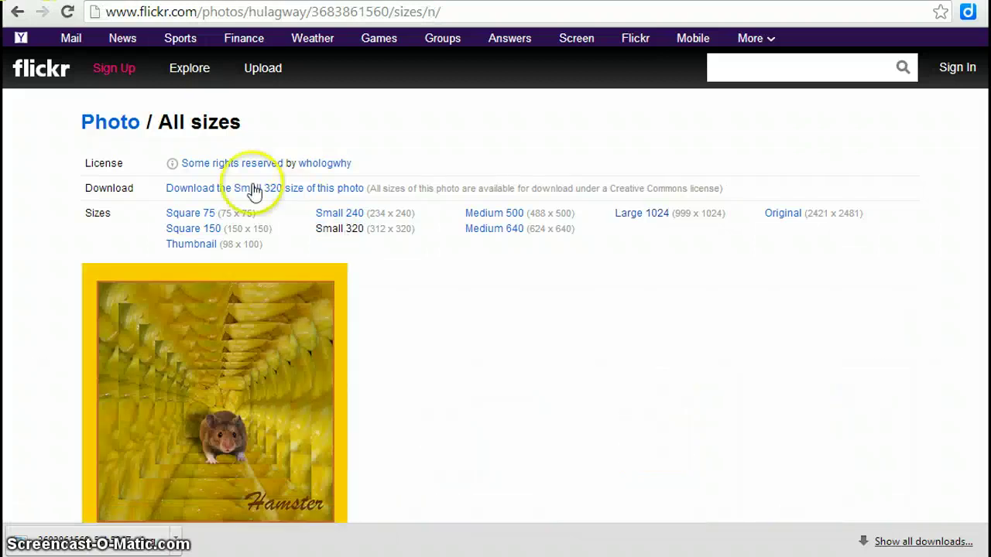
pyautogui.tripleClick(256, 192)
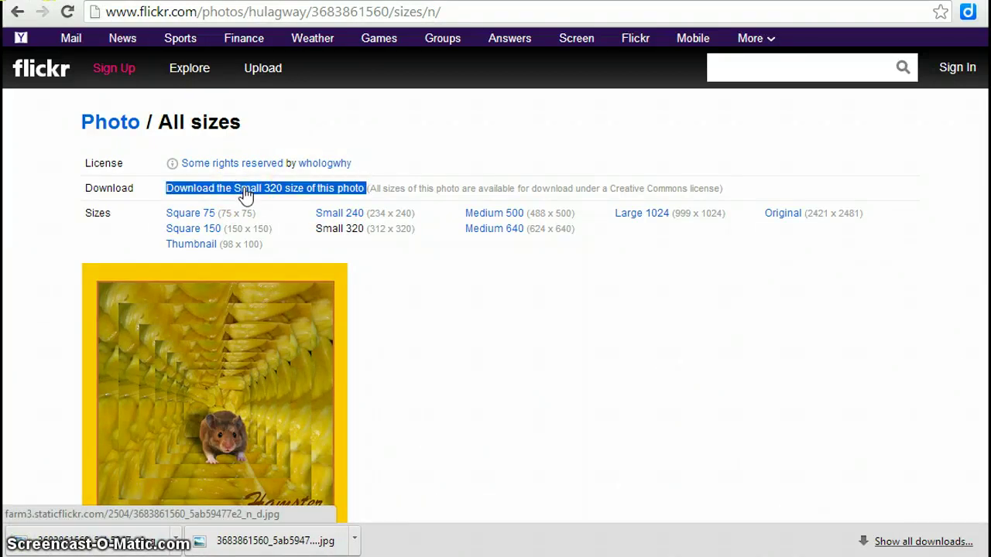
pyautogui.click(240, 126)
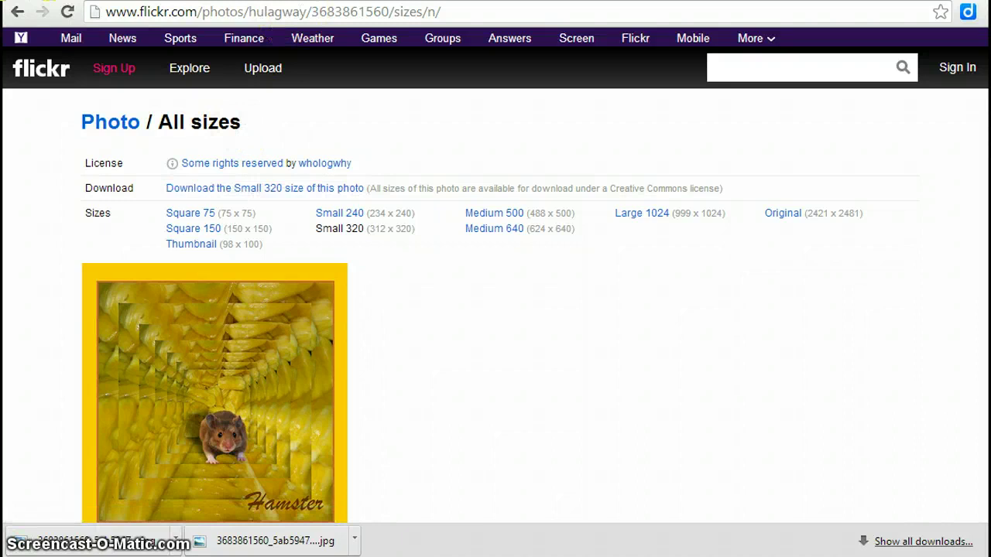
# Start a new line below the heading in the Google Docs citation document.
pyautogui.hotkey('ctrl', 'Tab')
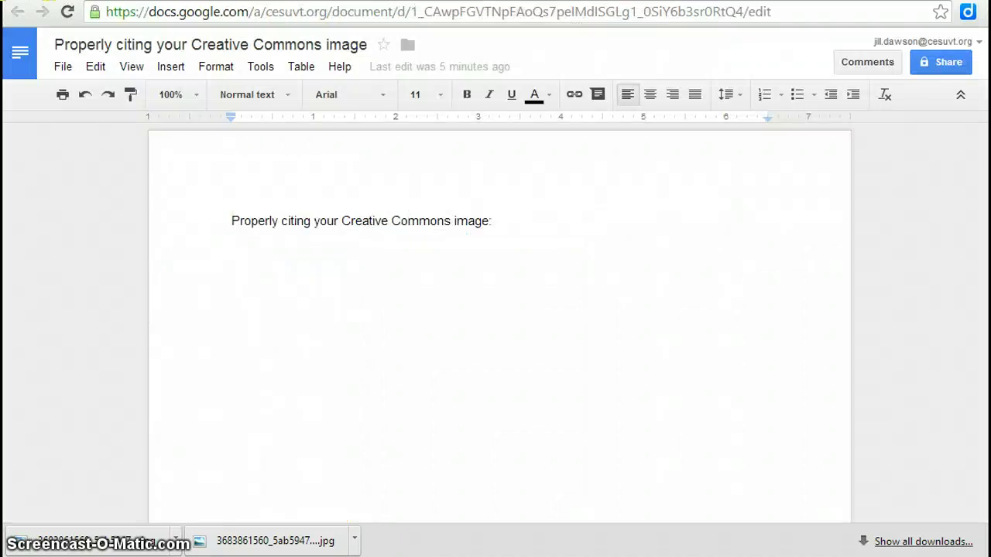
pyautogui.click(507, 223)
pyautogui.press('Return')
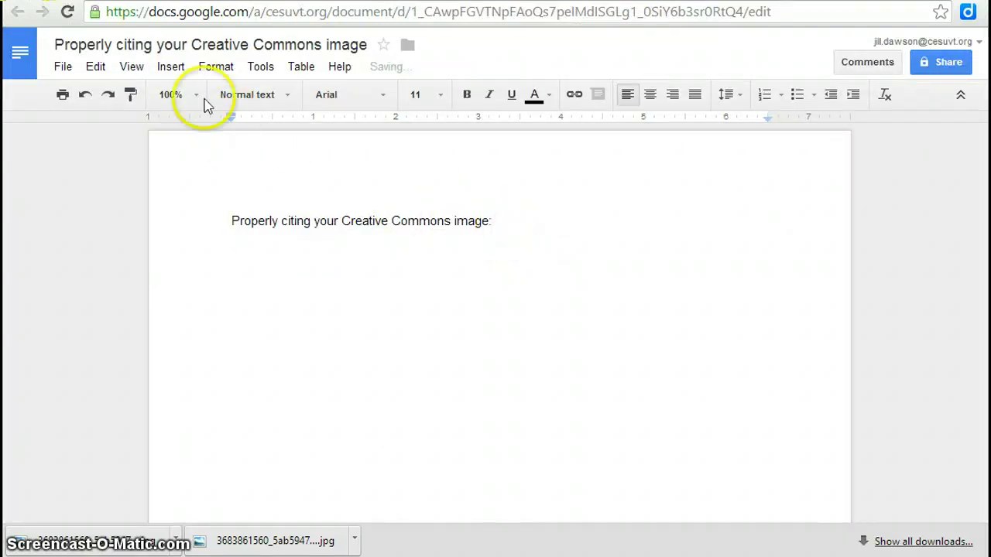
# Upload the downloaded hamster JPG there via Insert > Image.
pyautogui.click(169, 67)
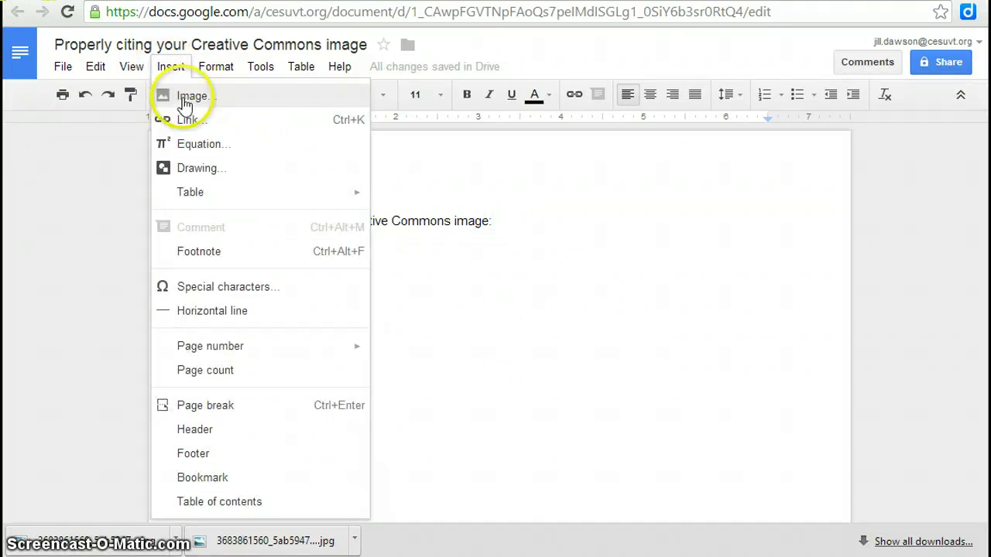
pyautogui.click(188, 97)
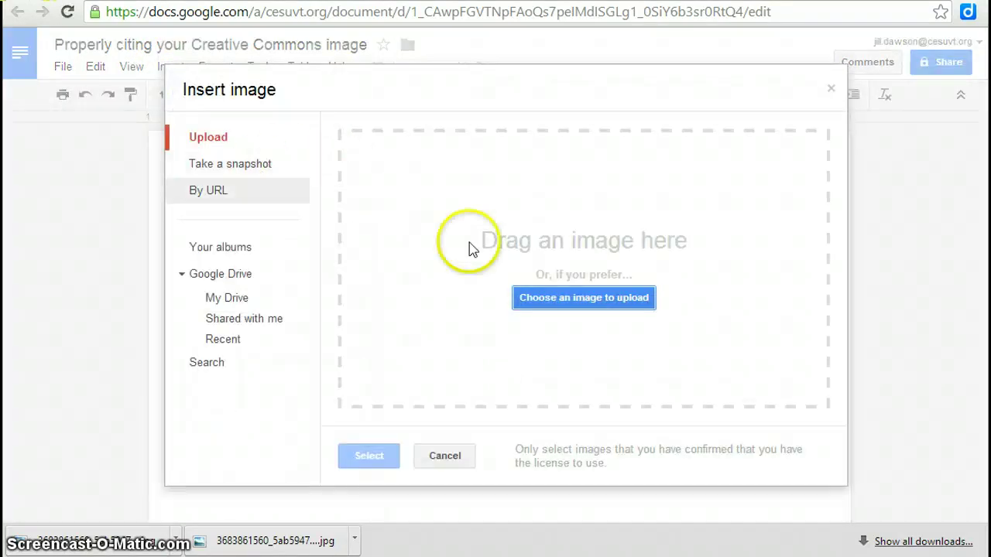
pyautogui.click(567, 300)
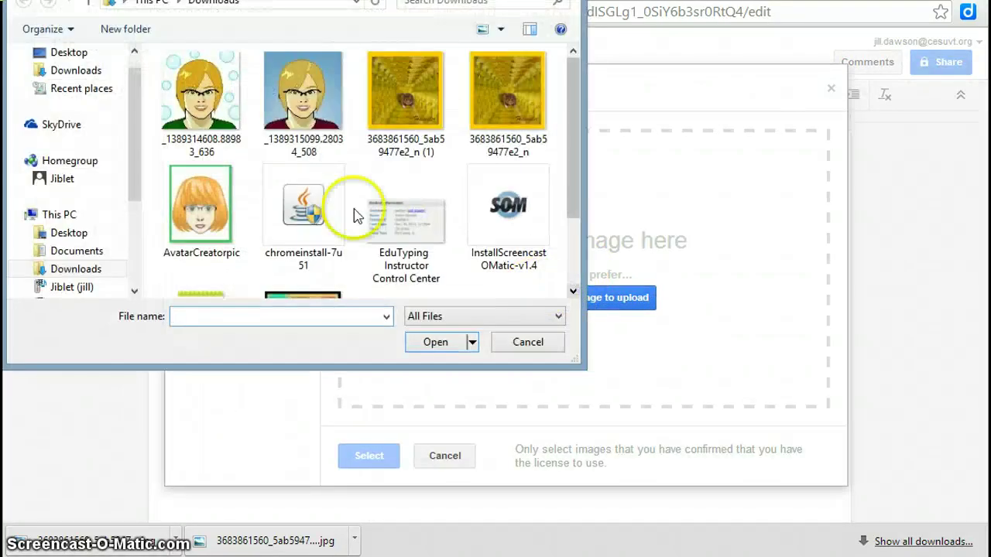
pyautogui.click(399, 89)
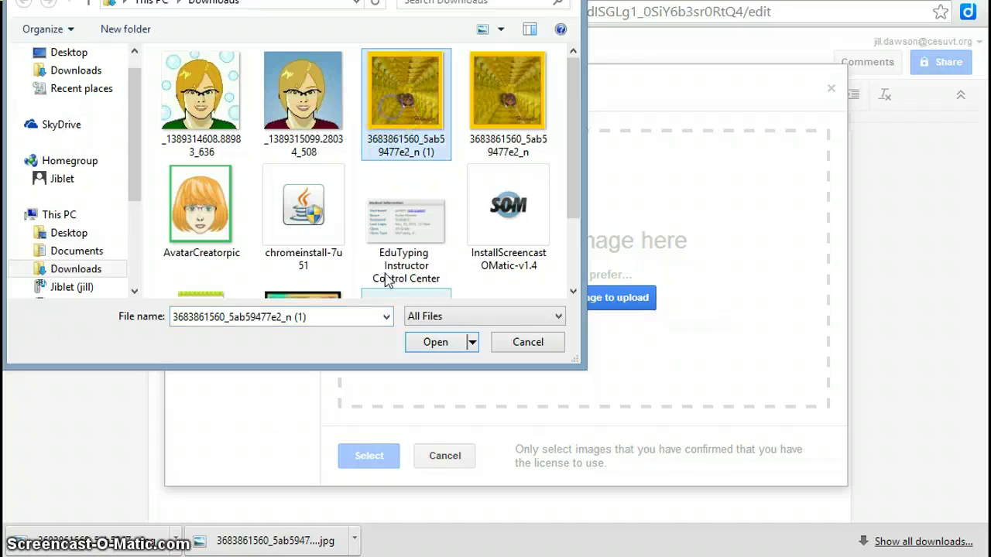
pyautogui.click(424, 342)
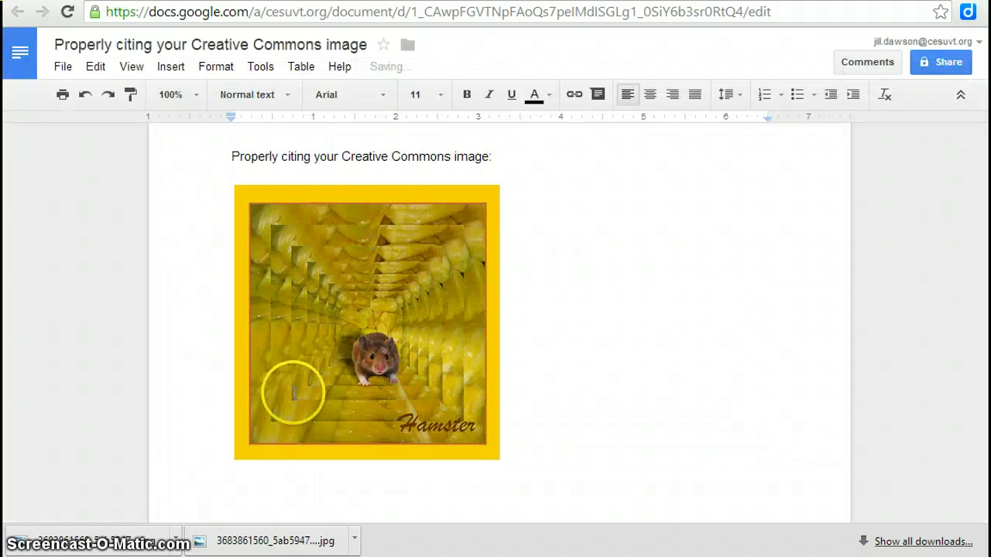
# Type 'Photo Credit:' on the line below the image.
pyautogui.click(241, 478)
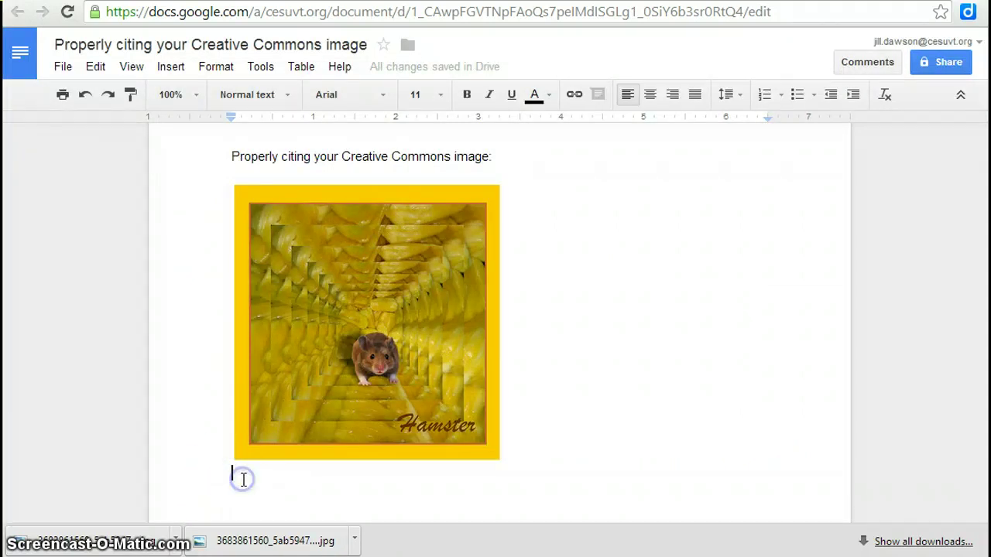
pyautogui.write('Ph')
pyautogui.write('oto Credit:')
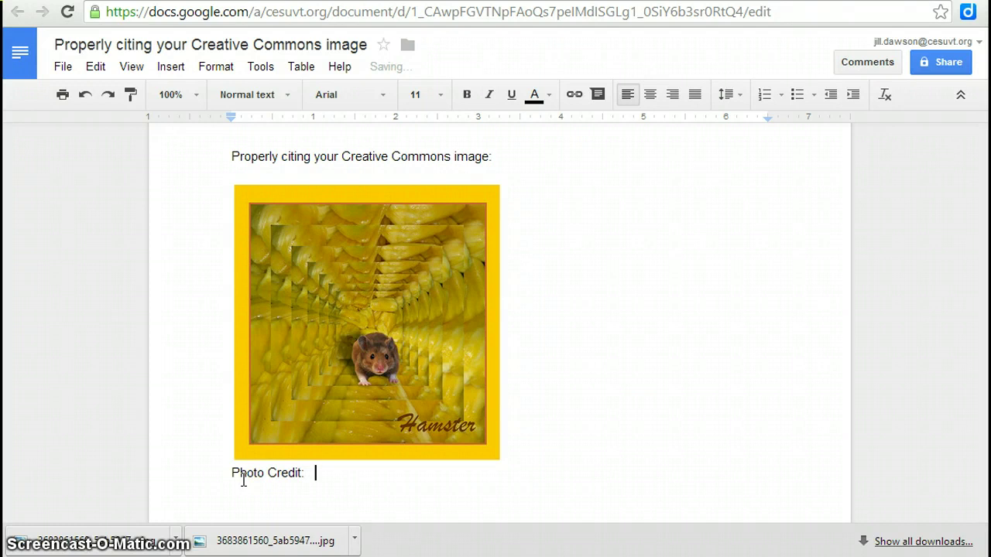
# Link 'Flickr' to the pasted Flickr sizes-page URL and type '/' after it.
pyautogui.click(353, 472)
pyautogui.click(353, 472)
pyautogui.moveTo(353, 472); pyautogui.dragTo(386, 472)
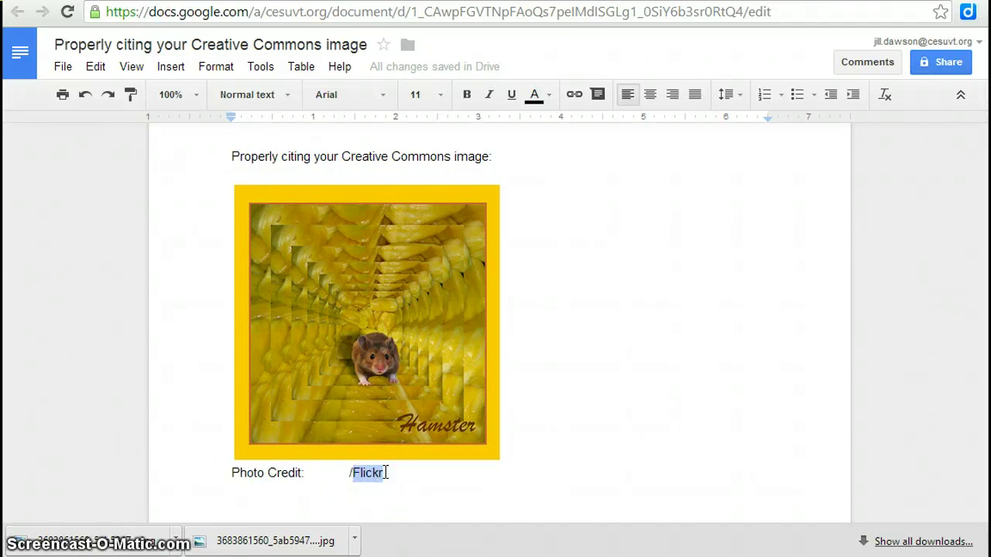
pyautogui.click(574, 95)
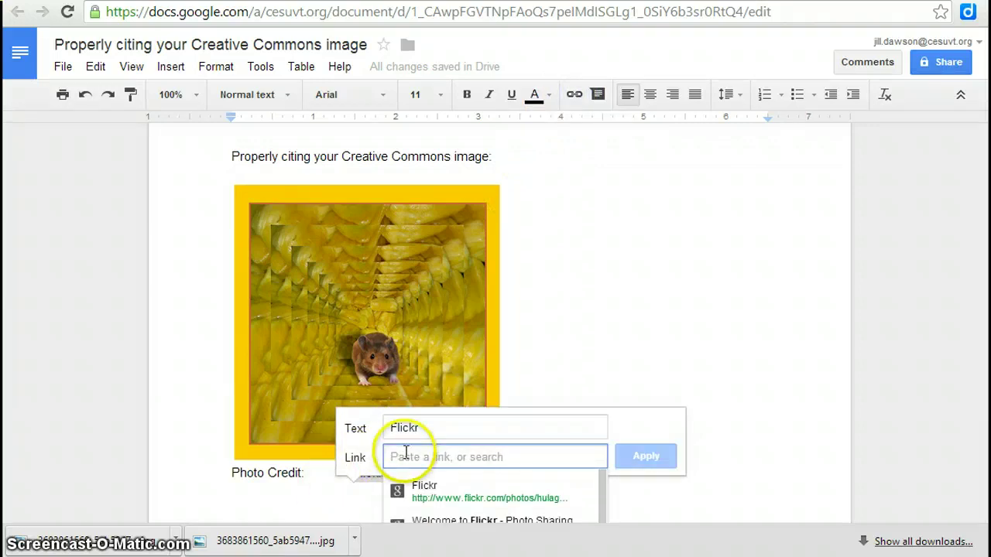
pyautogui.hotkey('ctrl', 'v')
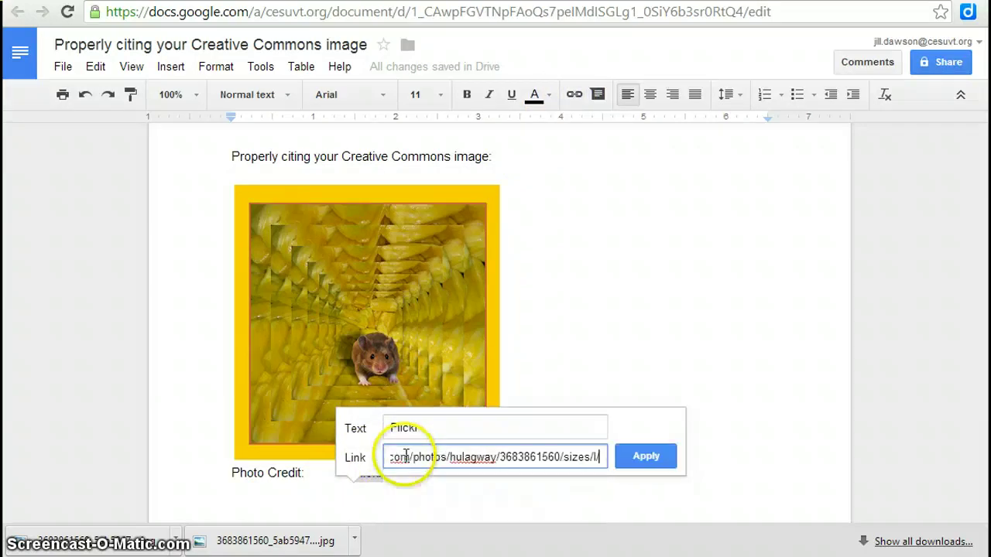
pyautogui.click(631, 458)
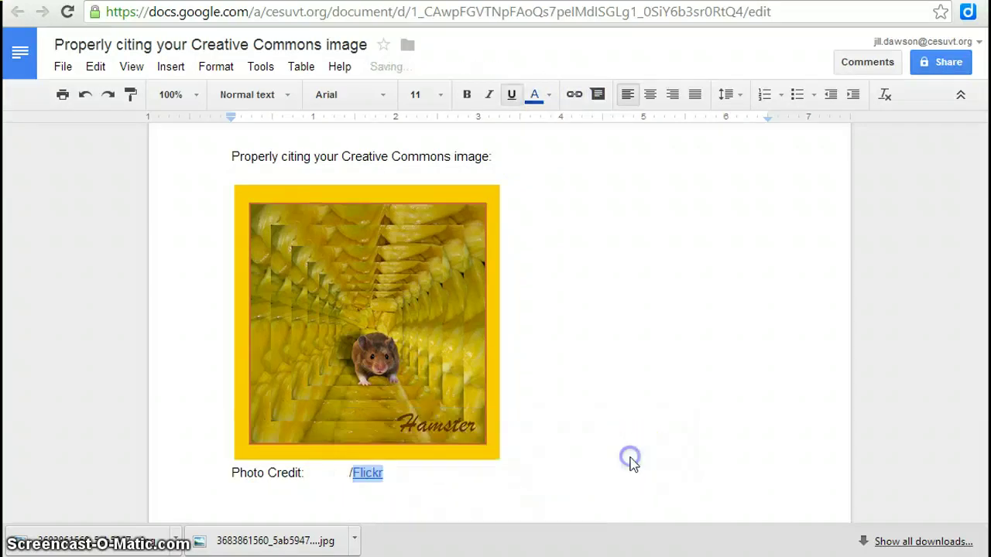
pyautogui.click(387, 472)
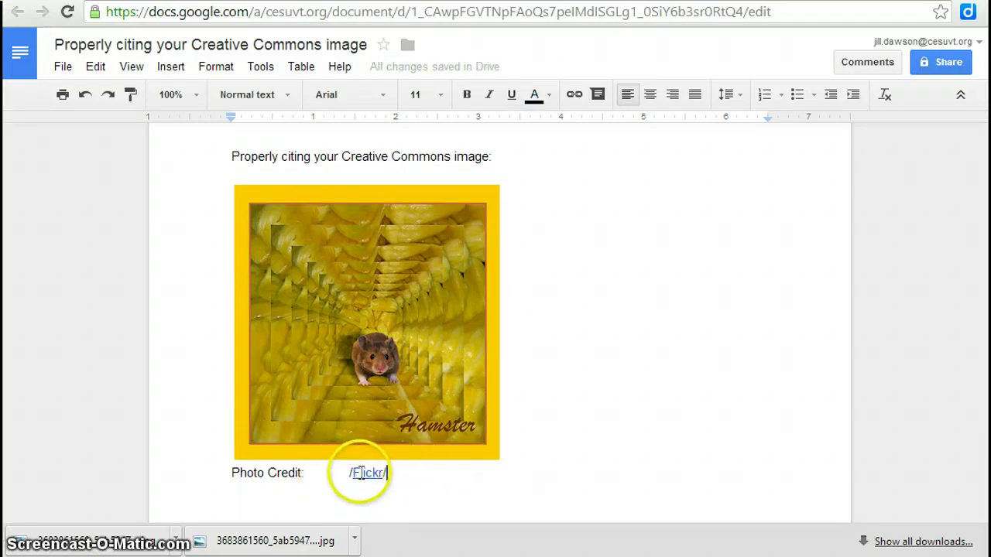
pyautogui.write('/')
pyautogui.click(370, 474)
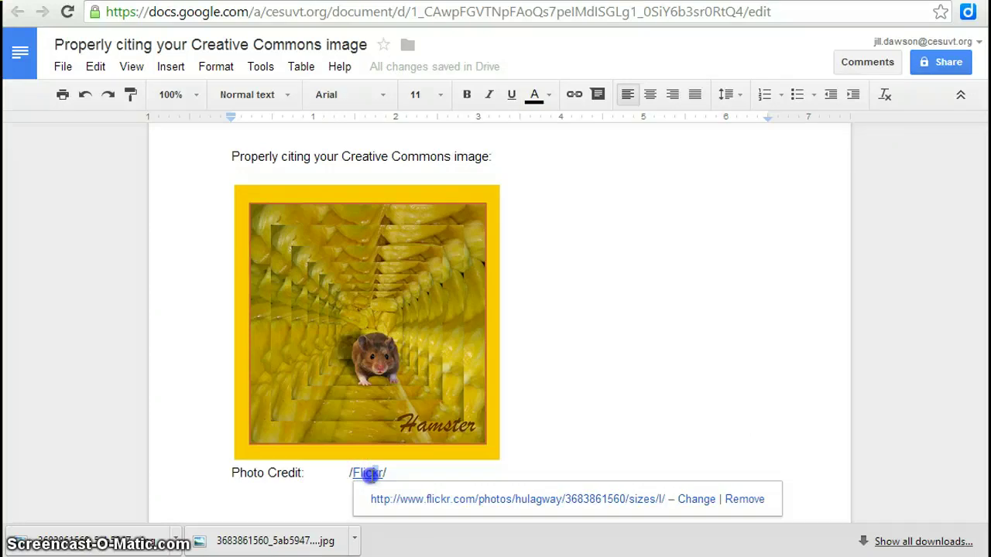
# Select the photographer's username on Flickr's license line, then return to the Google Doc.
pyautogui.moveTo(370, 474); pyautogui.dragTo(104, 16)
pyautogui.hotkey('ctrl', 'Tab')
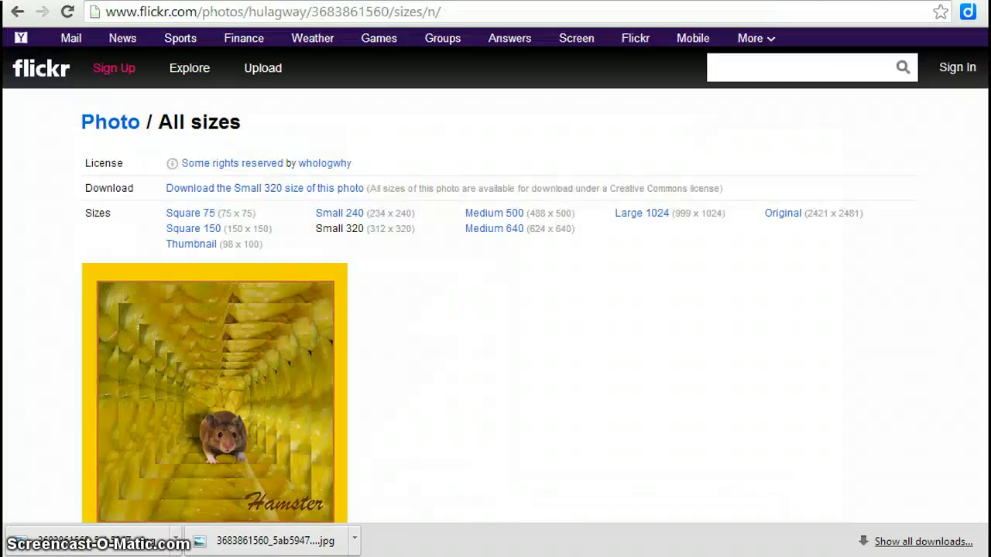
pyautogui.moveTo(353, 164); pyautogui.dragTo(379, 167)
pyautogui.click(294, 162)
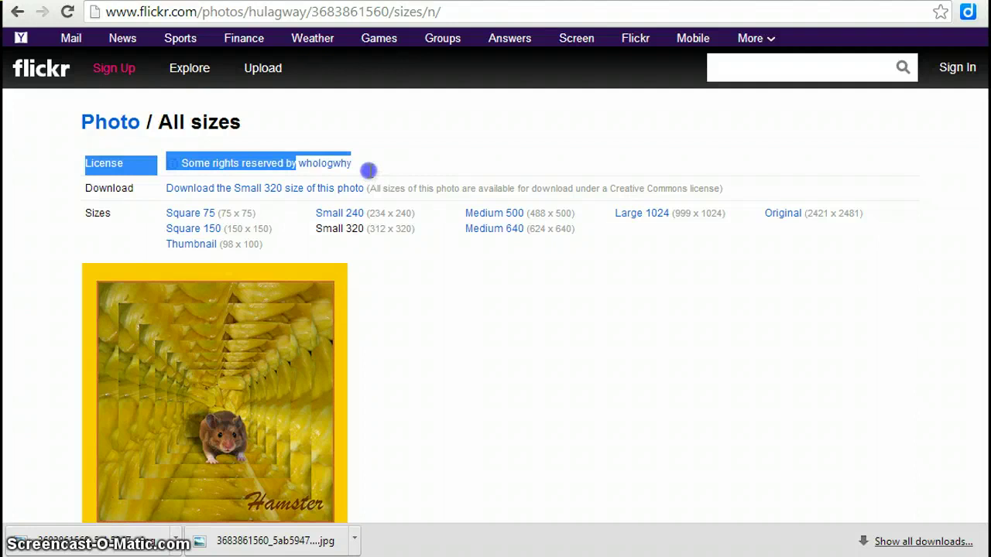
pyautogui.doubleClick(350, 164)
pyautogui.hotkey('ctrl', 'c')
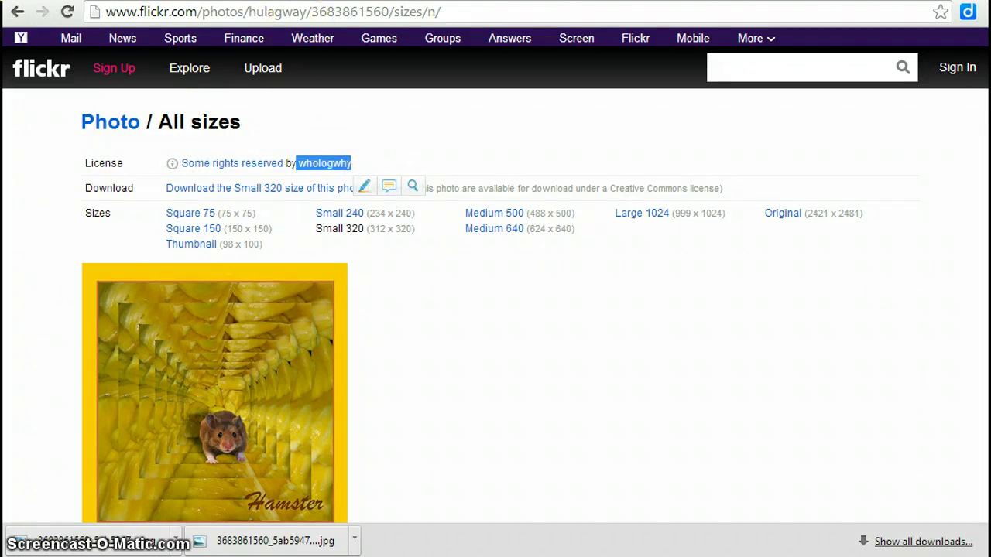
pyautogui.hotkey('alt', 'Tab')
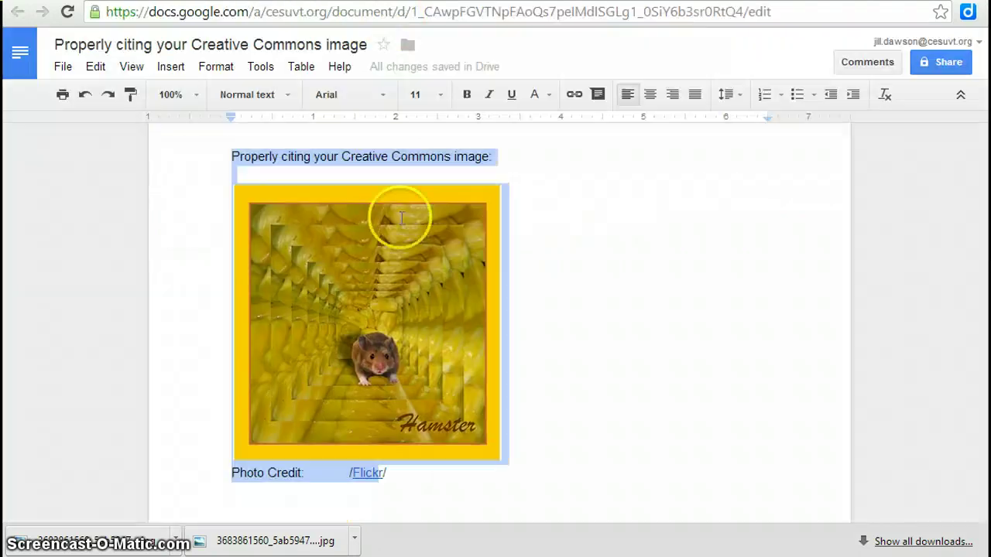
# Paste the photographer's username after 'Photo Credit:' and add a '/' before Flickr.
pyautogui.click(309, 473)
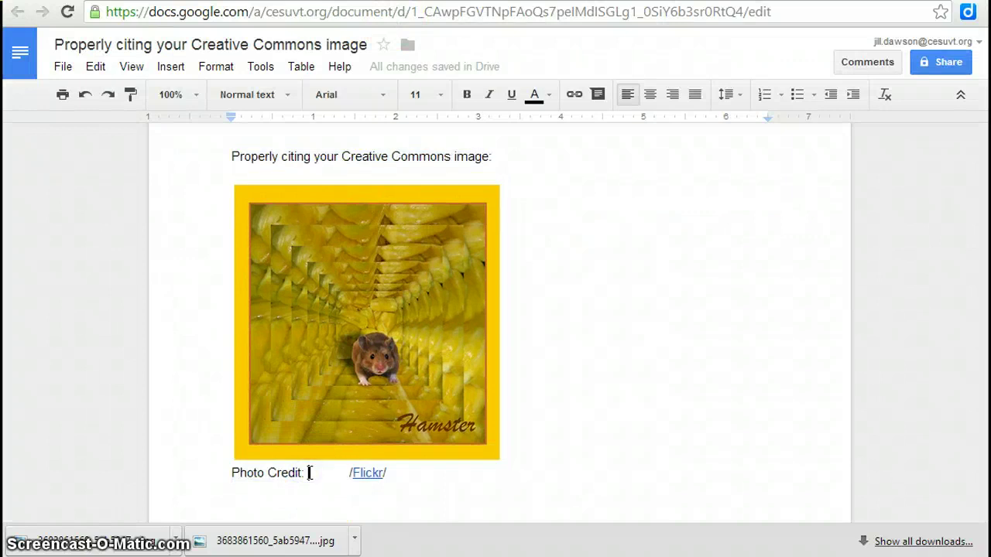
pyautogui.hotkey('ctrl', 'v')
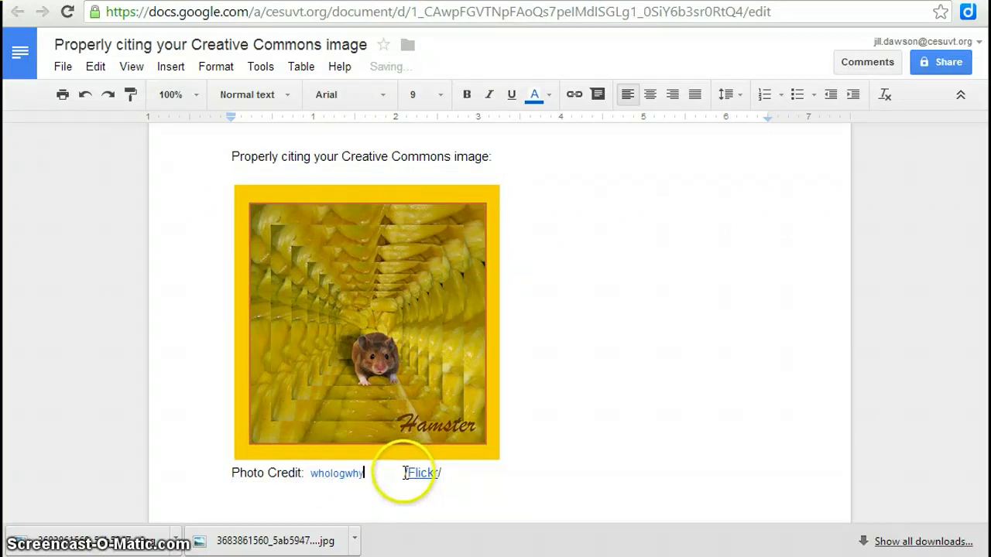
pyautogui.click(404, 473)
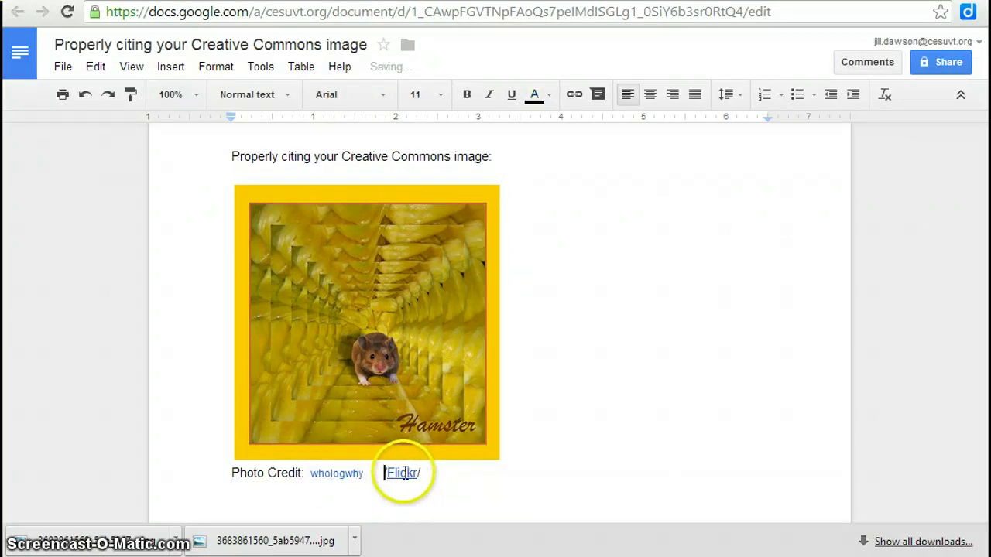
pyautogui.write('/')
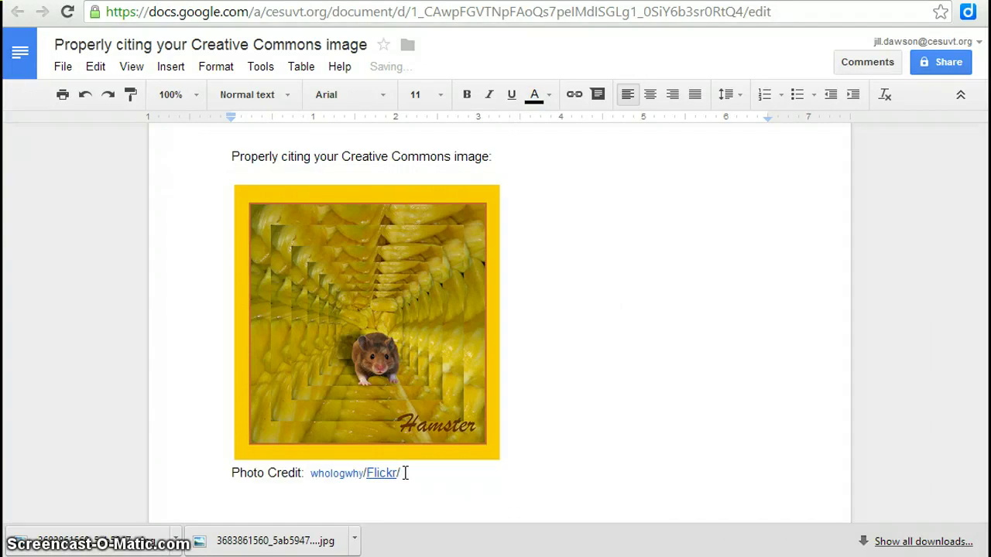
pyautogui.click(405, 473)
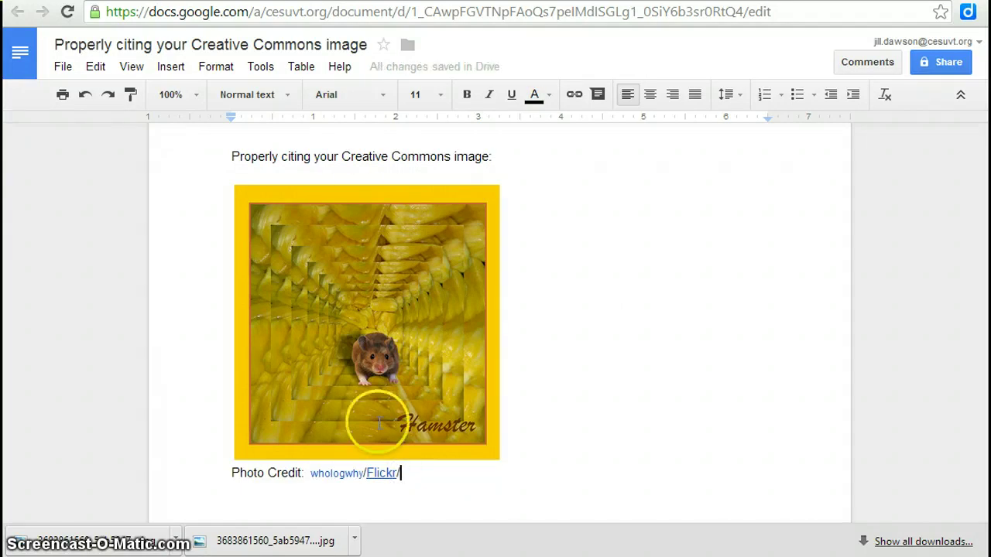
# Copy the 'Some rights reserved' license link from the Flickr photo page and return to the Doc.
pyautogui.hotkey('ctrl', 'Tab')
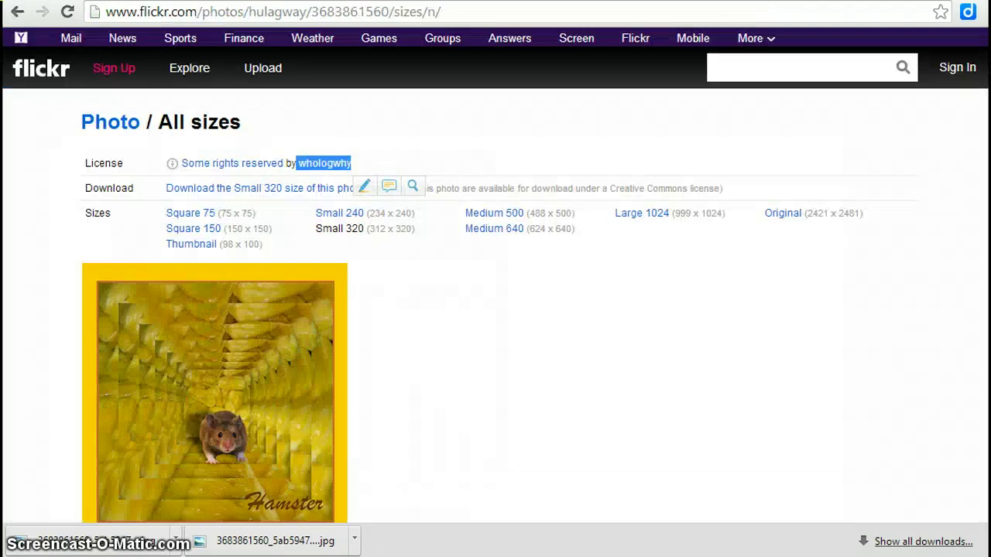
pyautogui.click(405, 149)
pyautogui.moveTo(288, 161); pyautogui.dragTo(183, 168)
pyautogui.hotkey('ctrl', 'c')
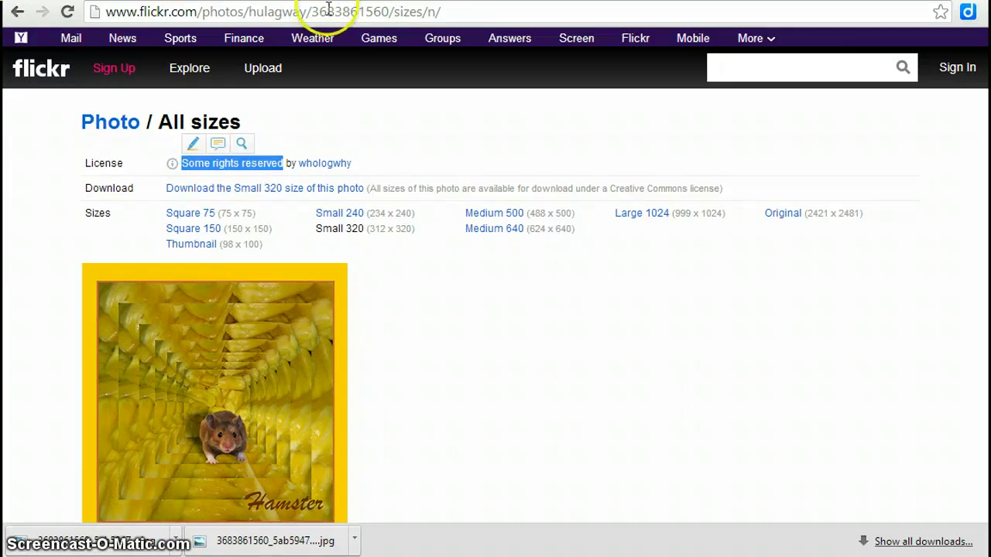
pyautogui.hotkey('ctrl', 'Tab')
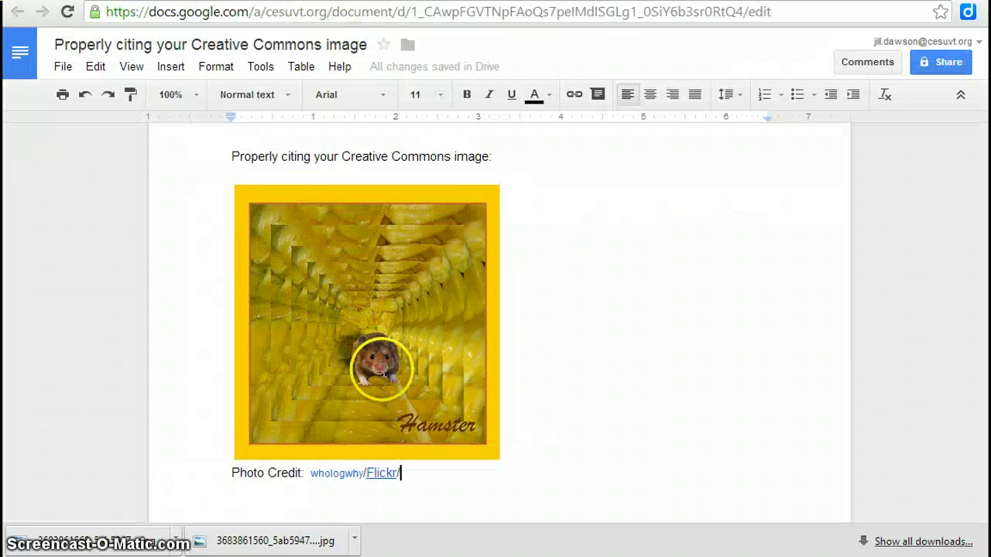
# Paste the license link after 'Flickr/' and change its display text to 'CC BY'.
pyautogui.hotkey('ctrl', 'v')
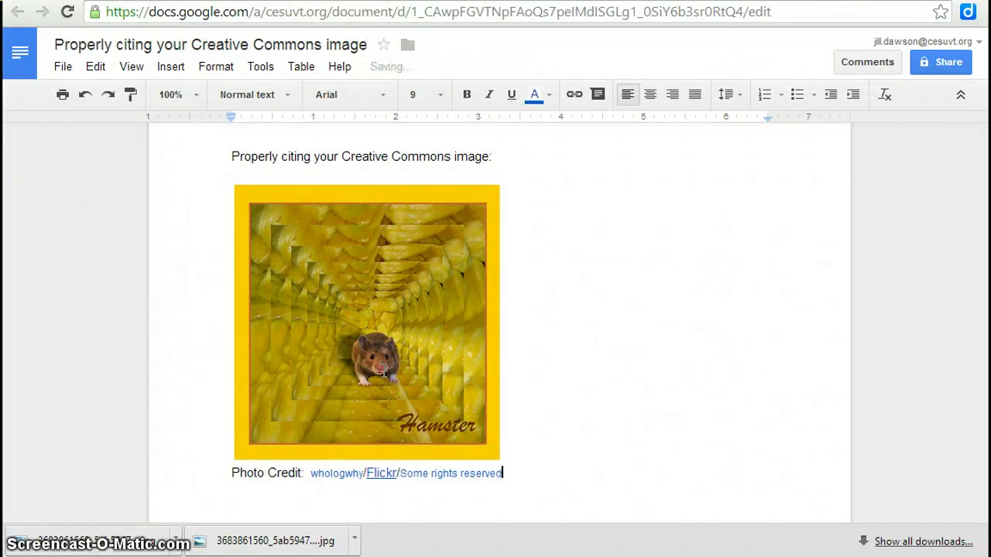
pyautogui.click(455, 474)
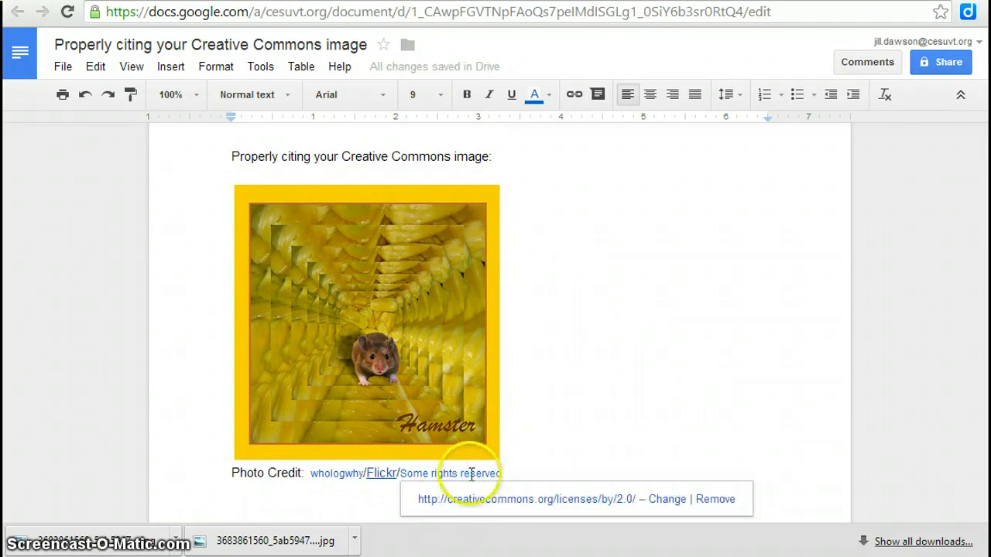
pyautogui.click(664, 502)
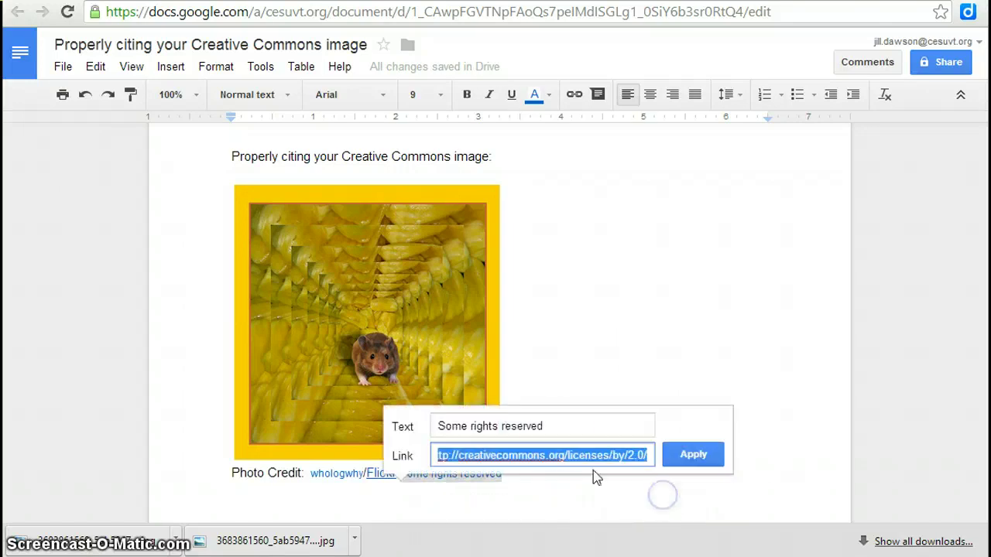
pyautogui.moveTo(559, 426); pyautogui.dragTo(431, 431)
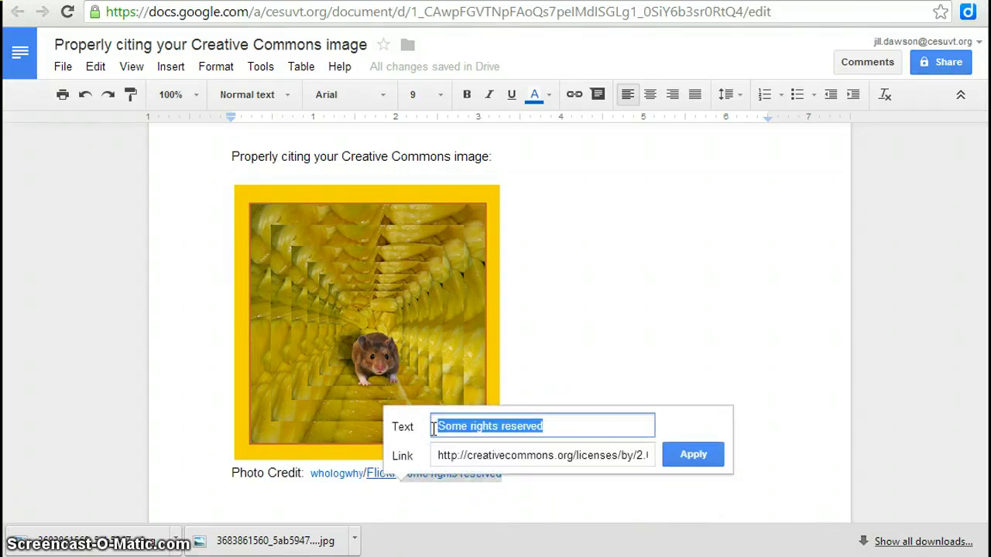
pyautogui.write('CC BY')
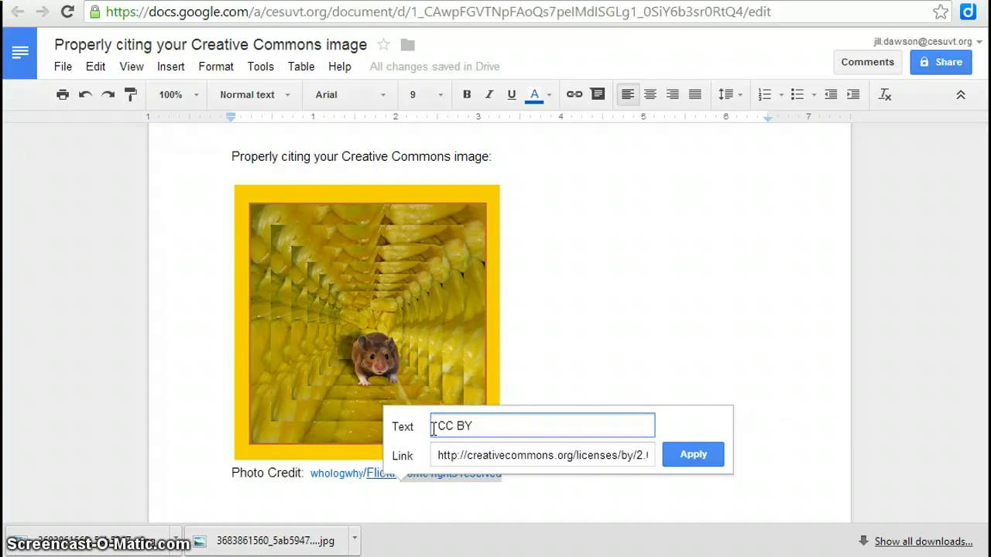
pyautogui.click(454, 422)
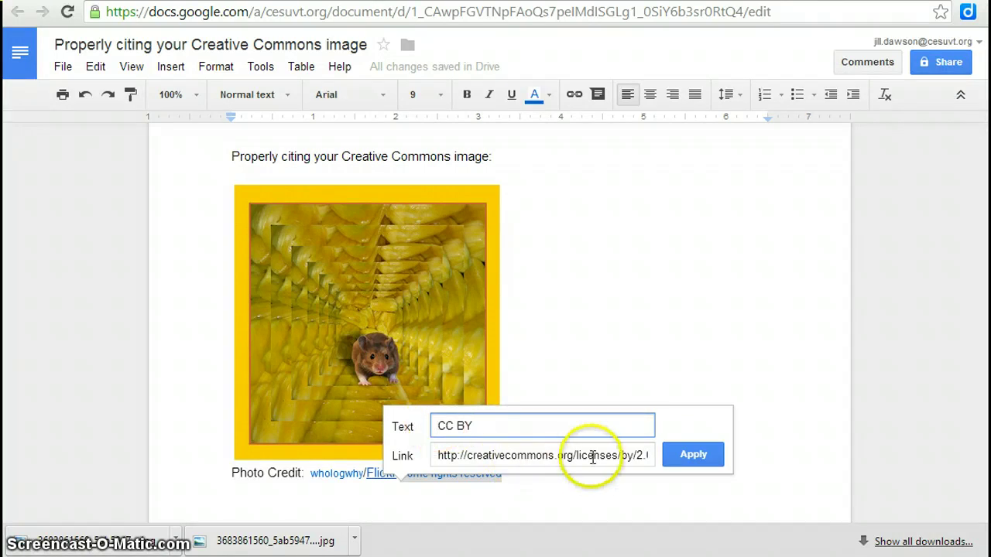
pyautogui.click(670, 458)
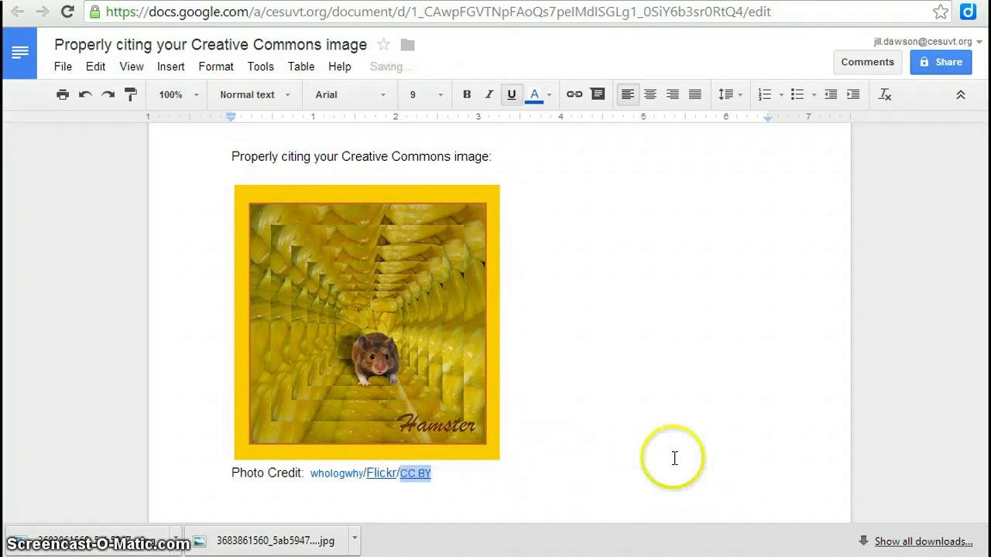
# Set the username/Flickr/CC BY credit text to 14 pt font size.
pyautogui.click(496, 482)
pyautogui.moveTo(462, 476); pyautogui.dragTo(312, 474)
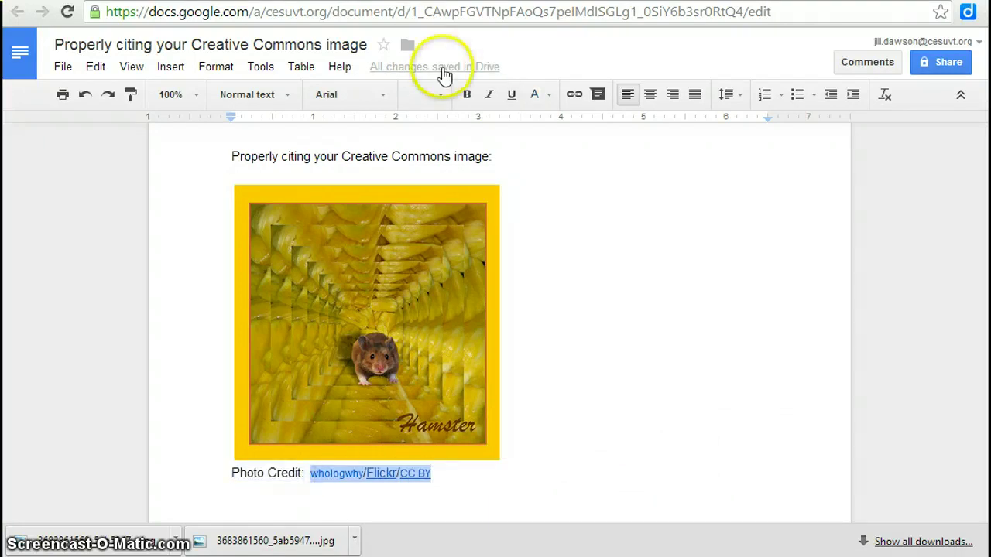
pyautogui.click(441, 96)
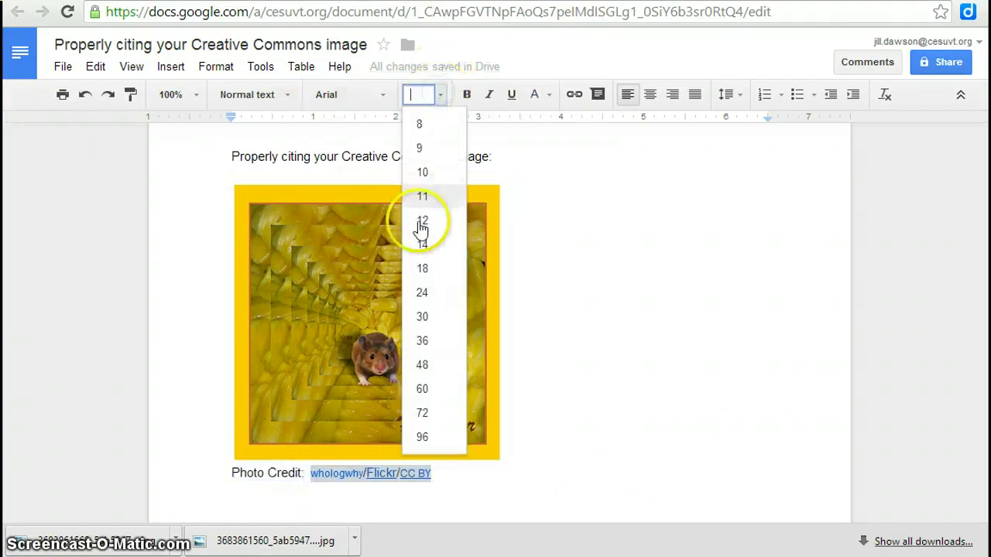
pyautogui.click(423, 255)
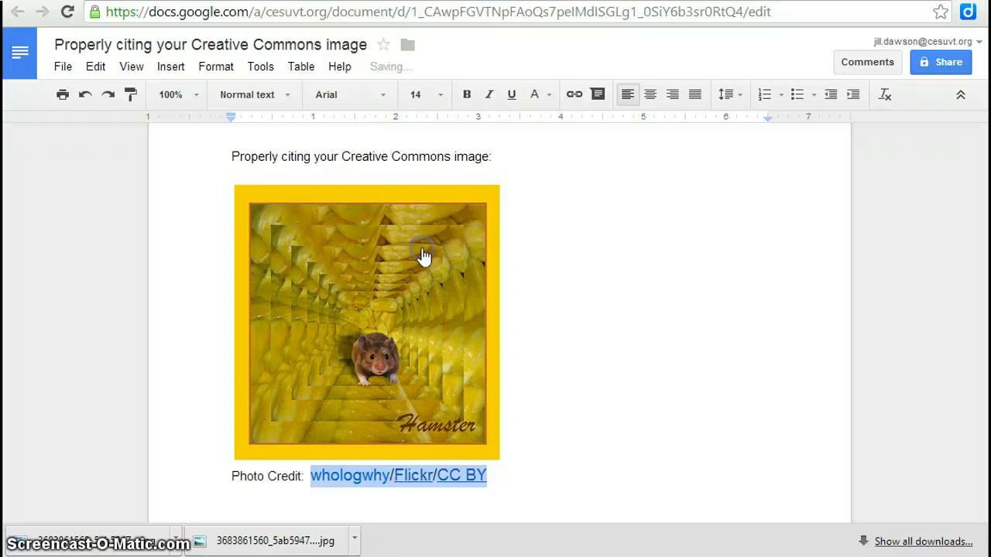
pyautogui.click(498, 478)
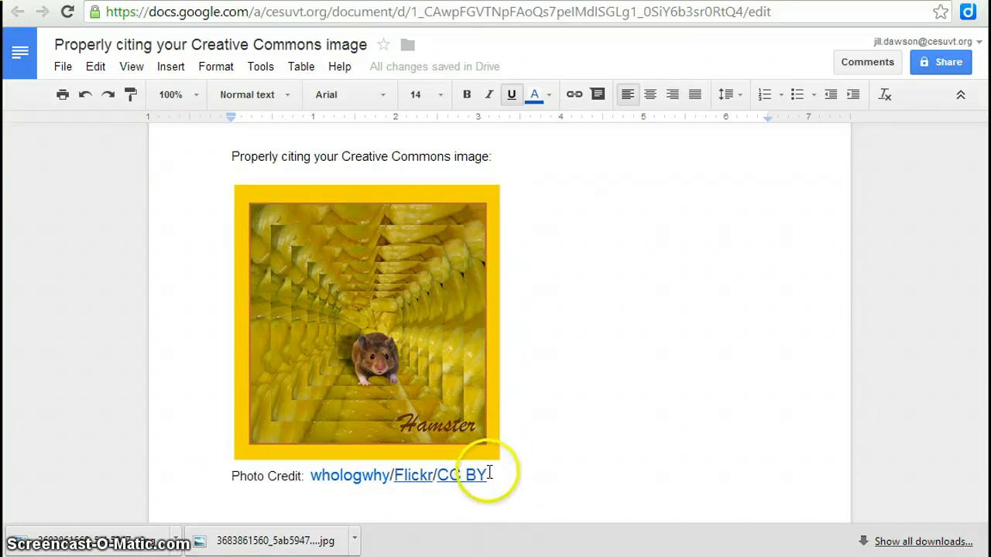
pyautogui.moveTo(487, 475); pyautogui.dragTo(314, 474)
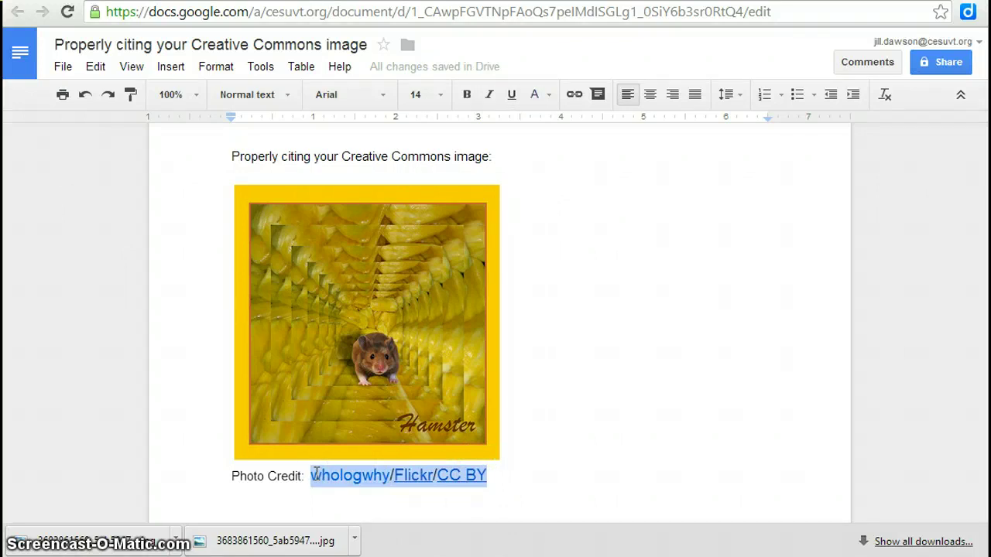
pyautogui.click(517, 438)
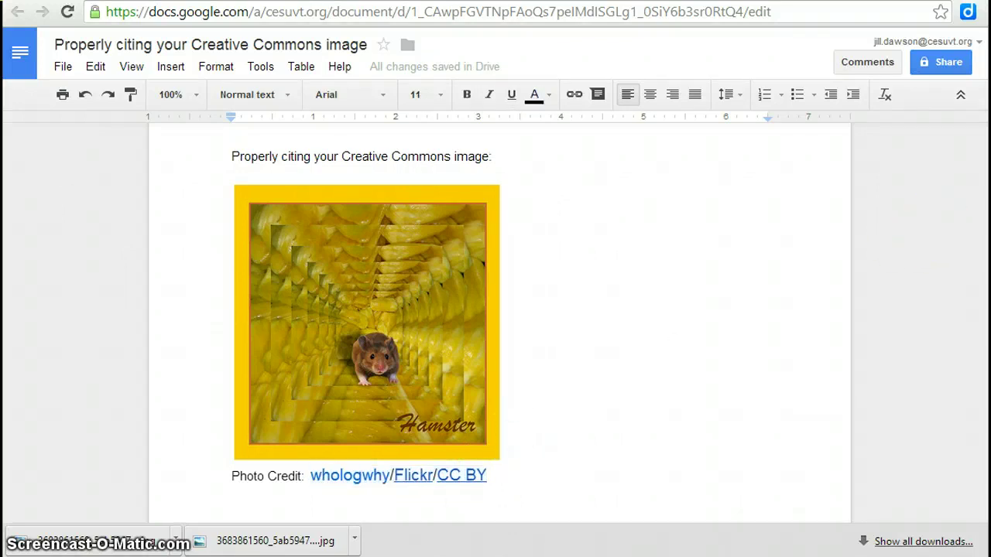
# Scroll down to the second page's derivative hamster image and its citation sentence.
pyautogui.scroll(-3, 500, 310)
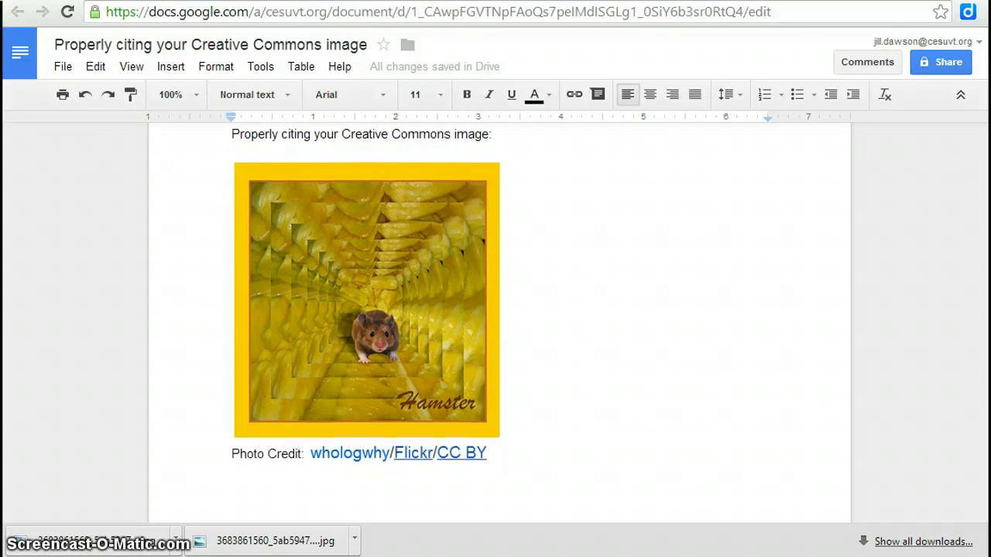
pyautogui.scroll(-3, 499, 310)
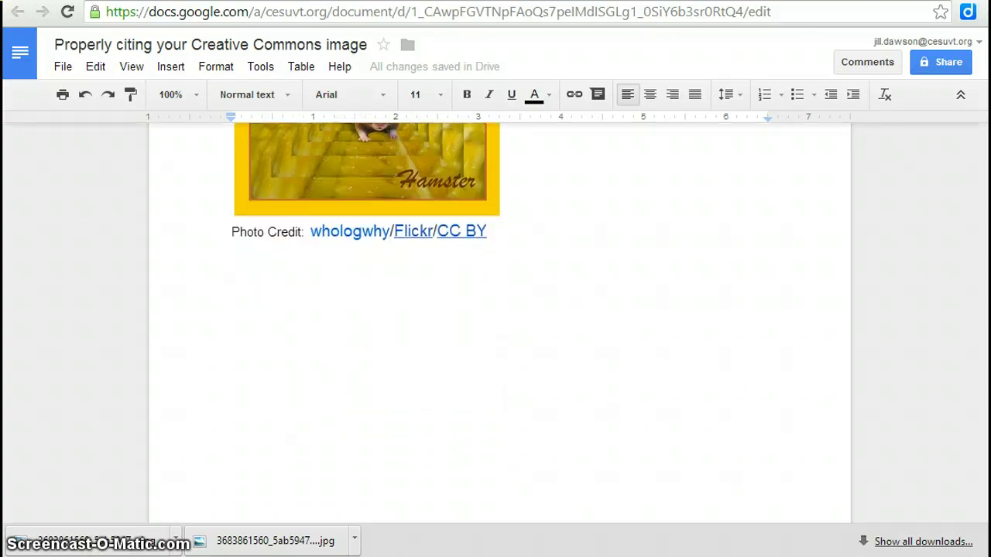
pyautogui.scroll(-5, 499, 325)
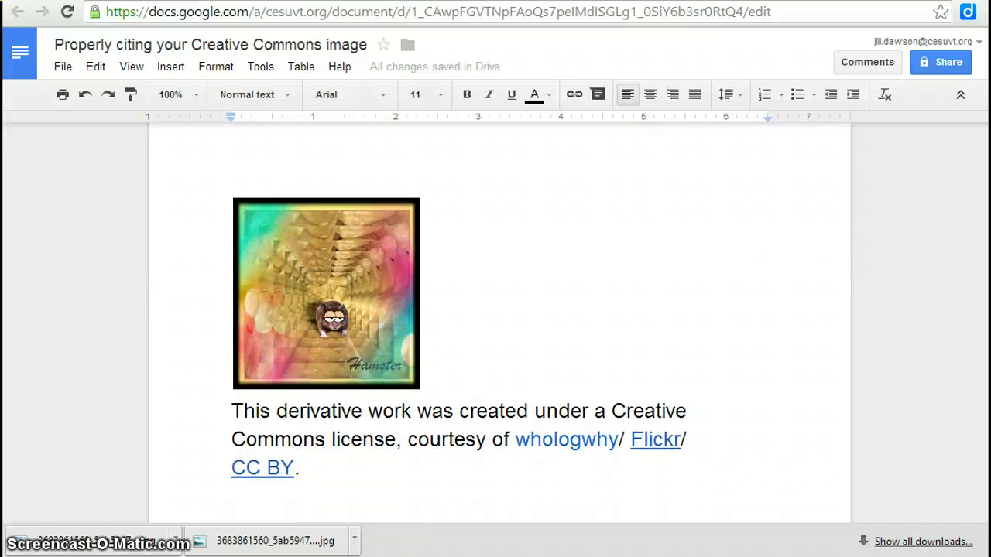
pyautogui.scroll(-2, 499, 326)
pyautogui.scroll(-1, 500, 325)
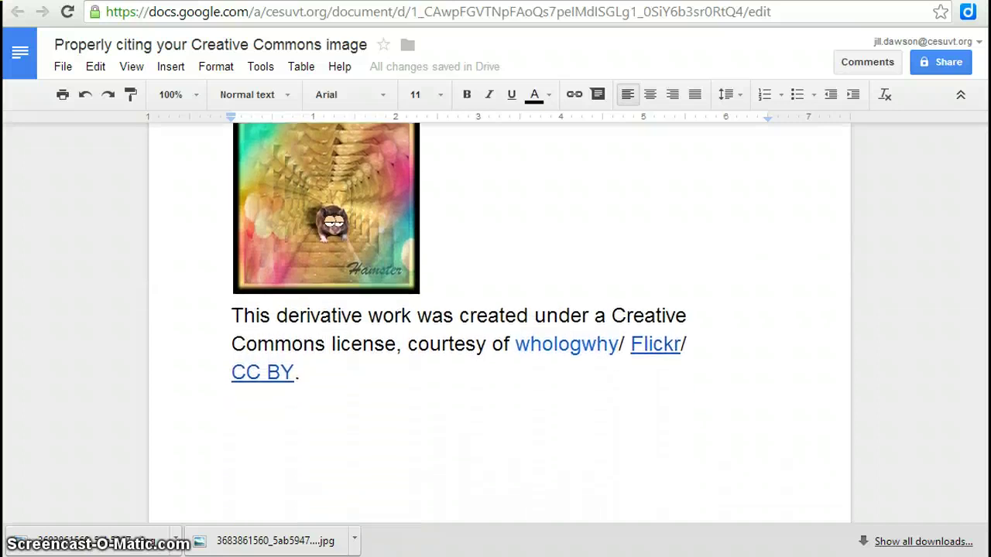
pyautogui.scroll(1, 658, 395)
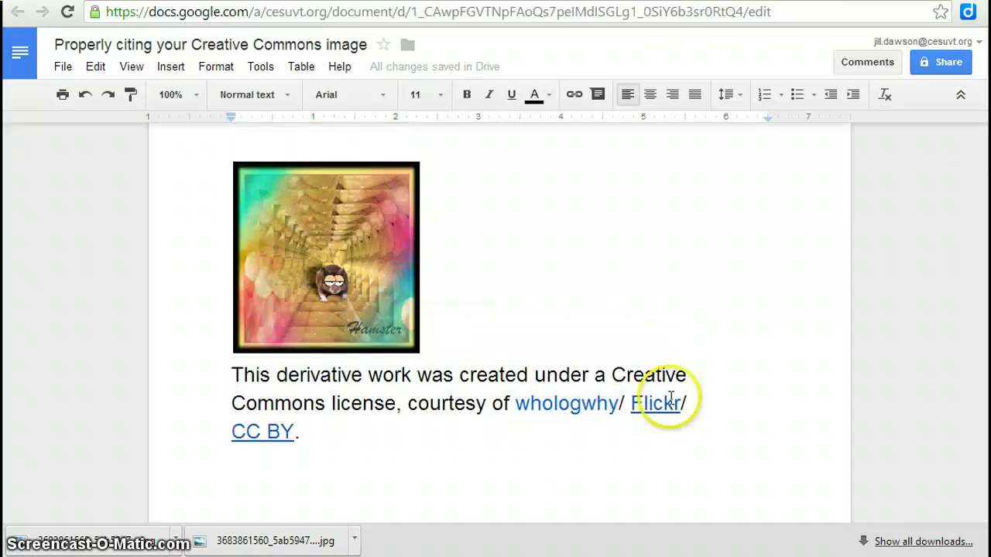